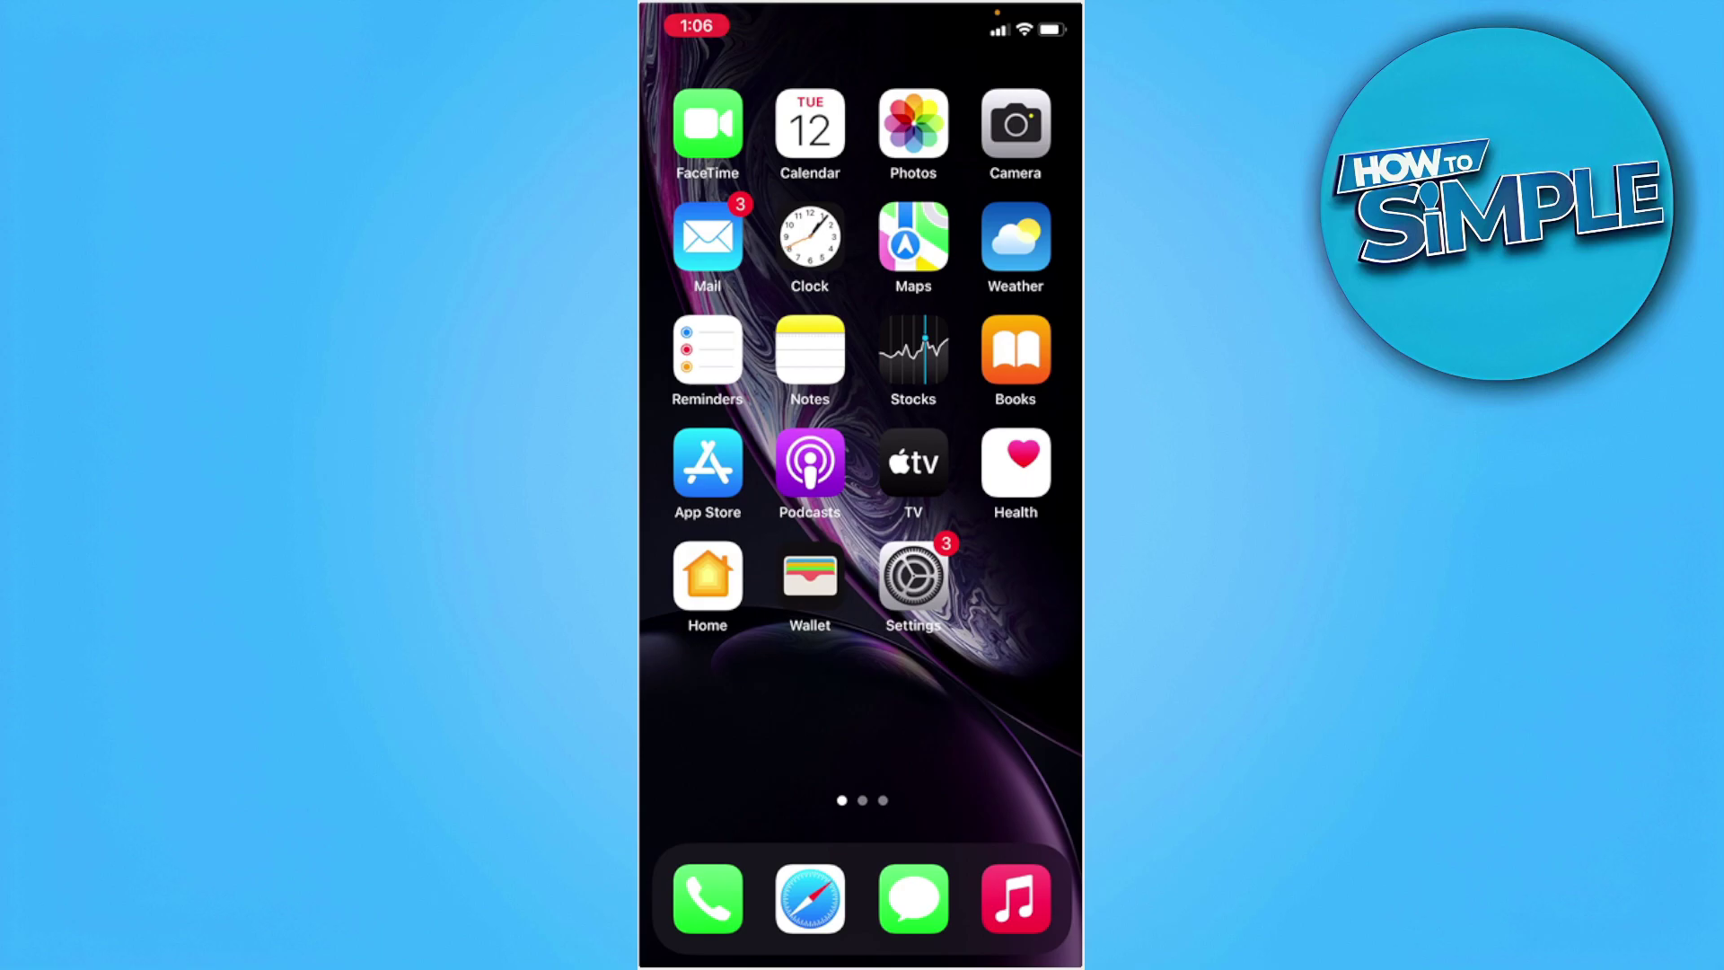
# Check the connected Wi‑Fi network in Settings and return to the main list
pyautogui.click(913, 576)
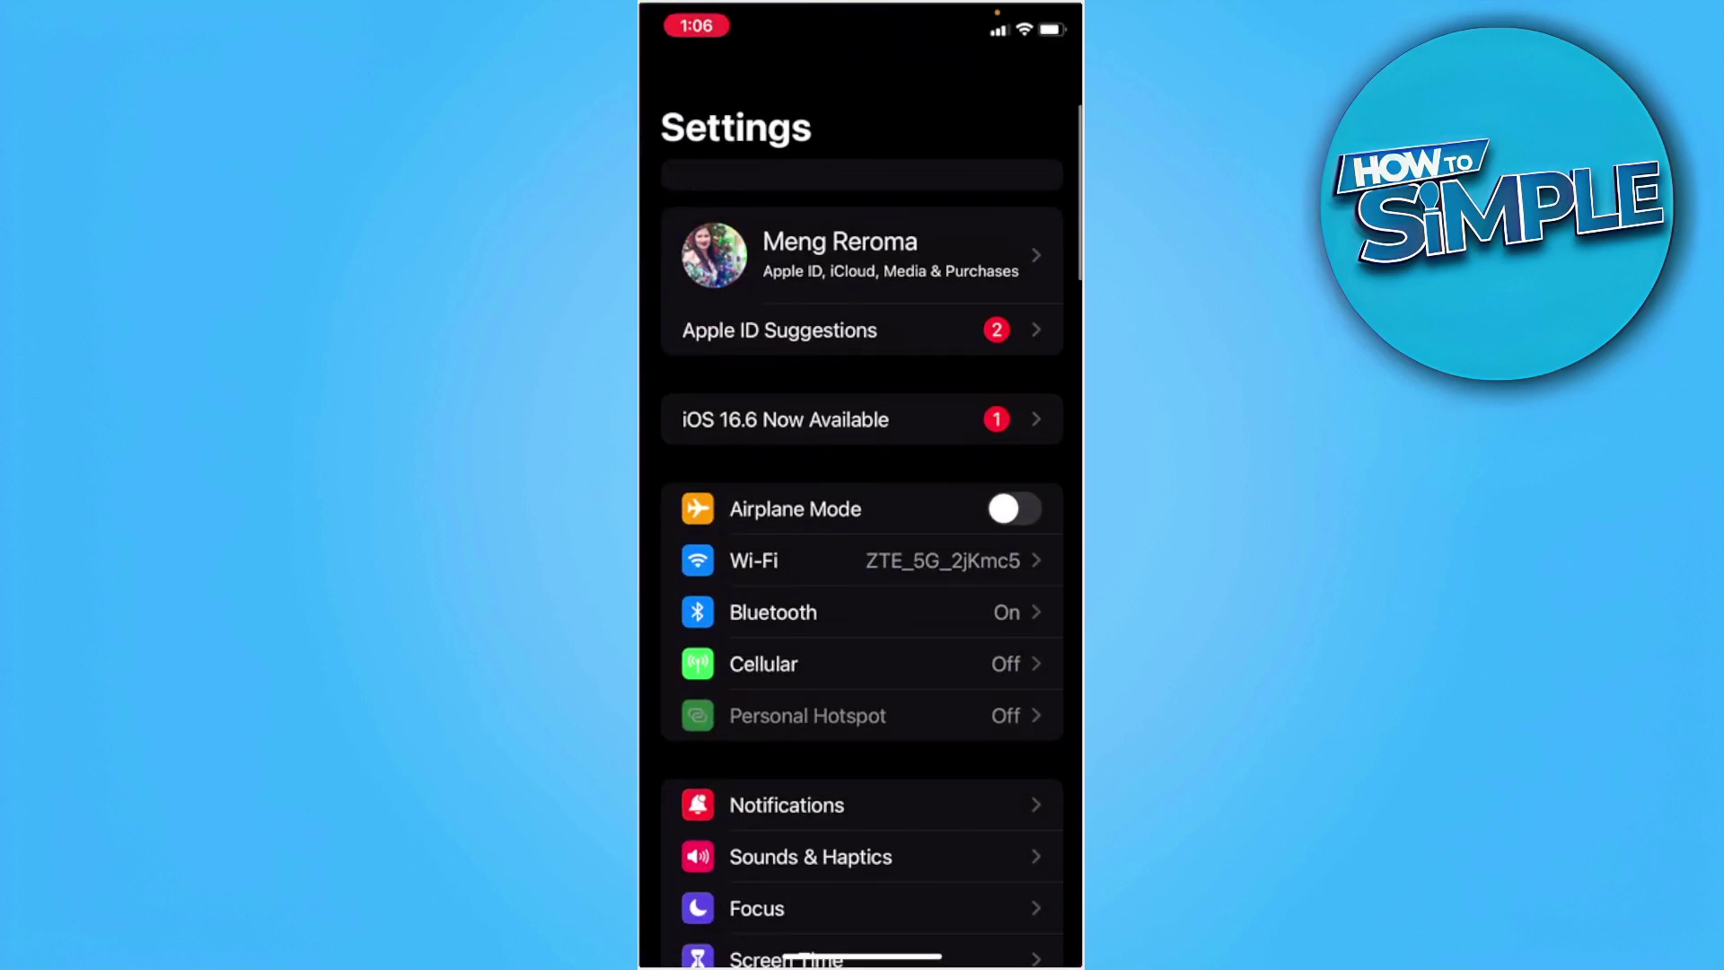
pyautogui.scroll(-3, 861, 539)
pyautogui.click(755, 379)
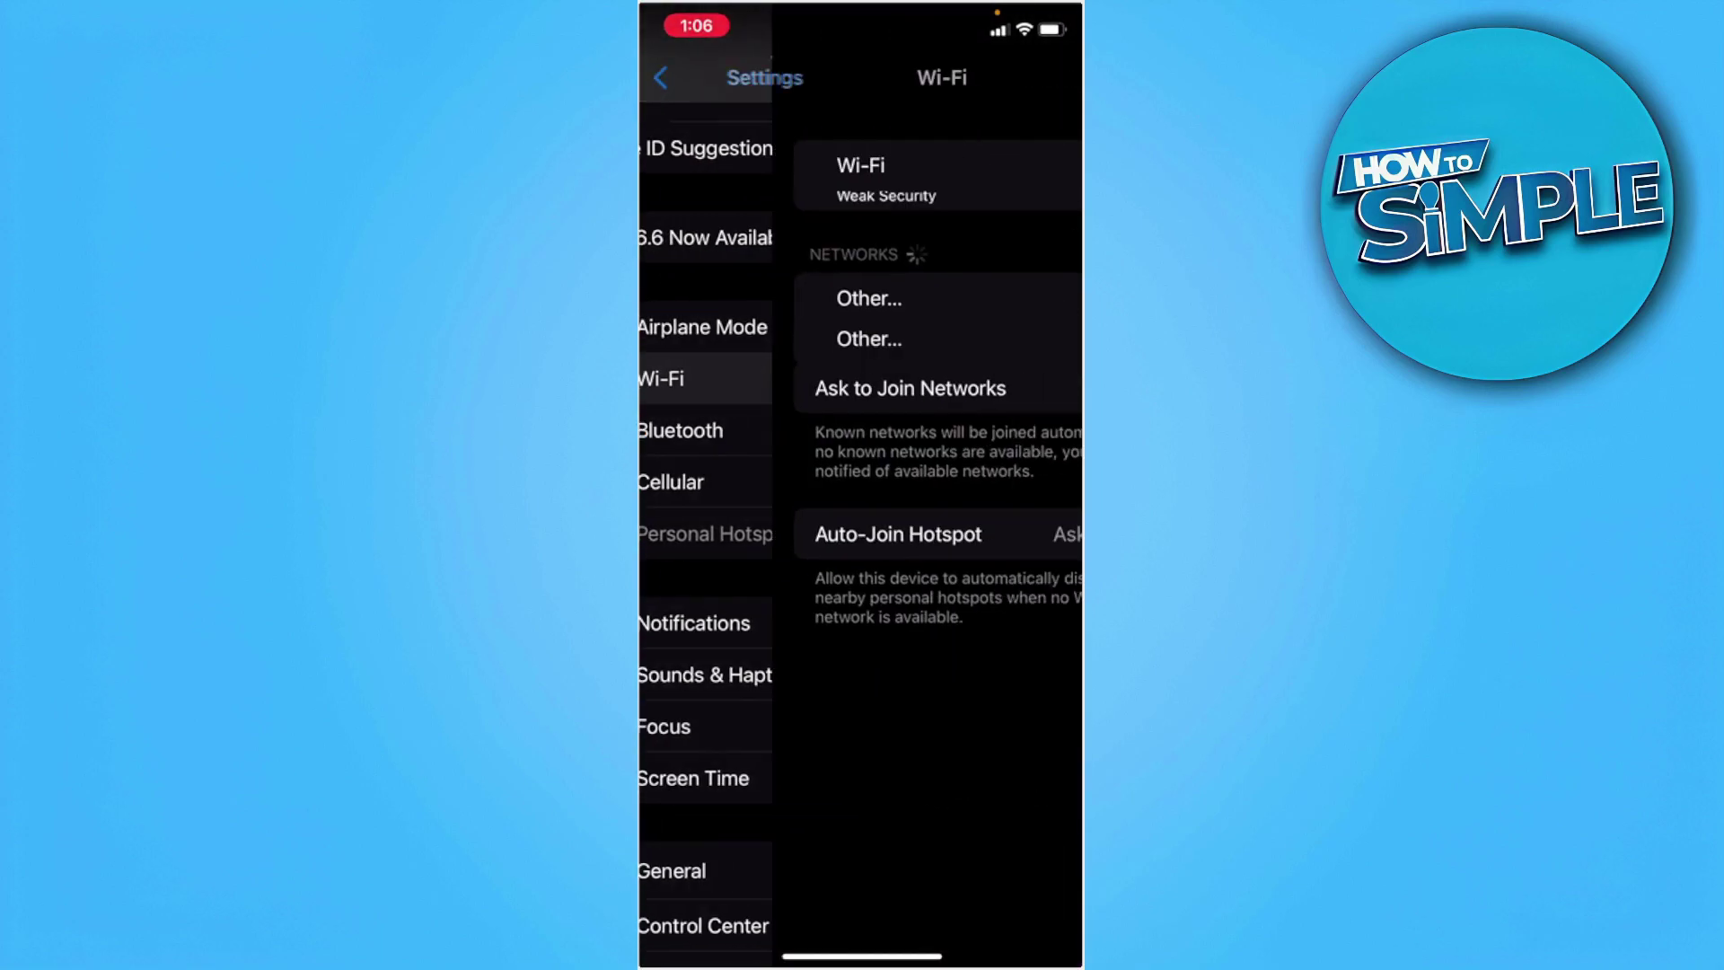
pyautogui.click(702, 77)
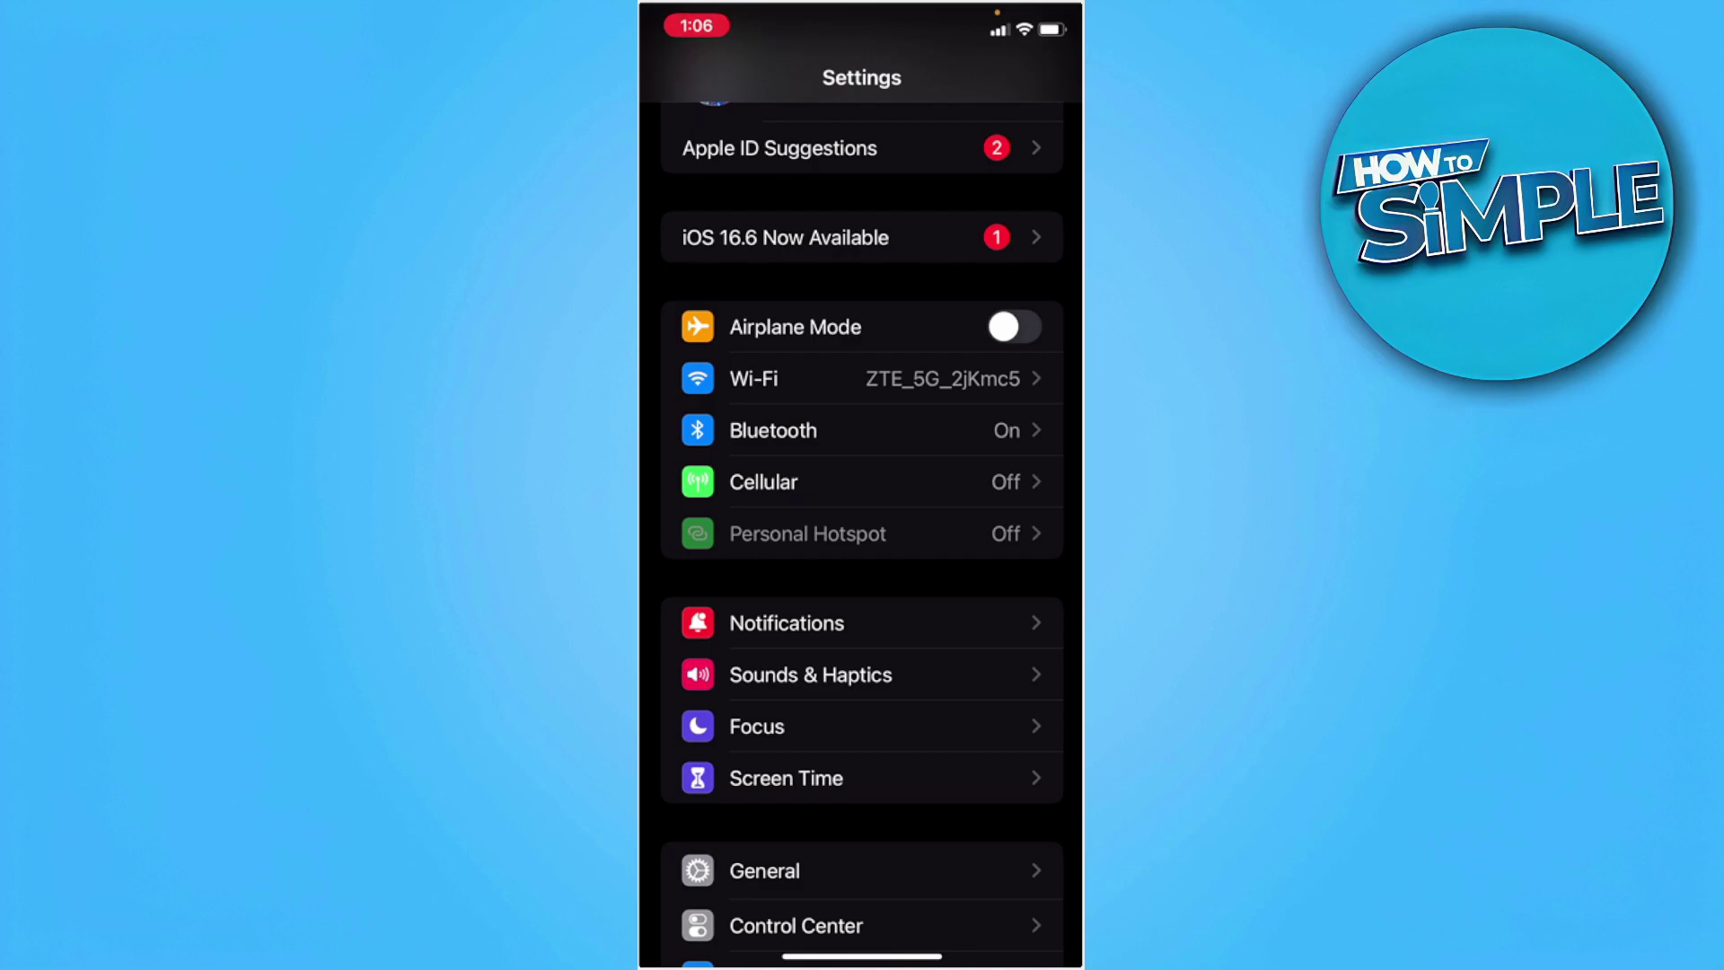
pyautogui.scroll(-5, 863, 486)
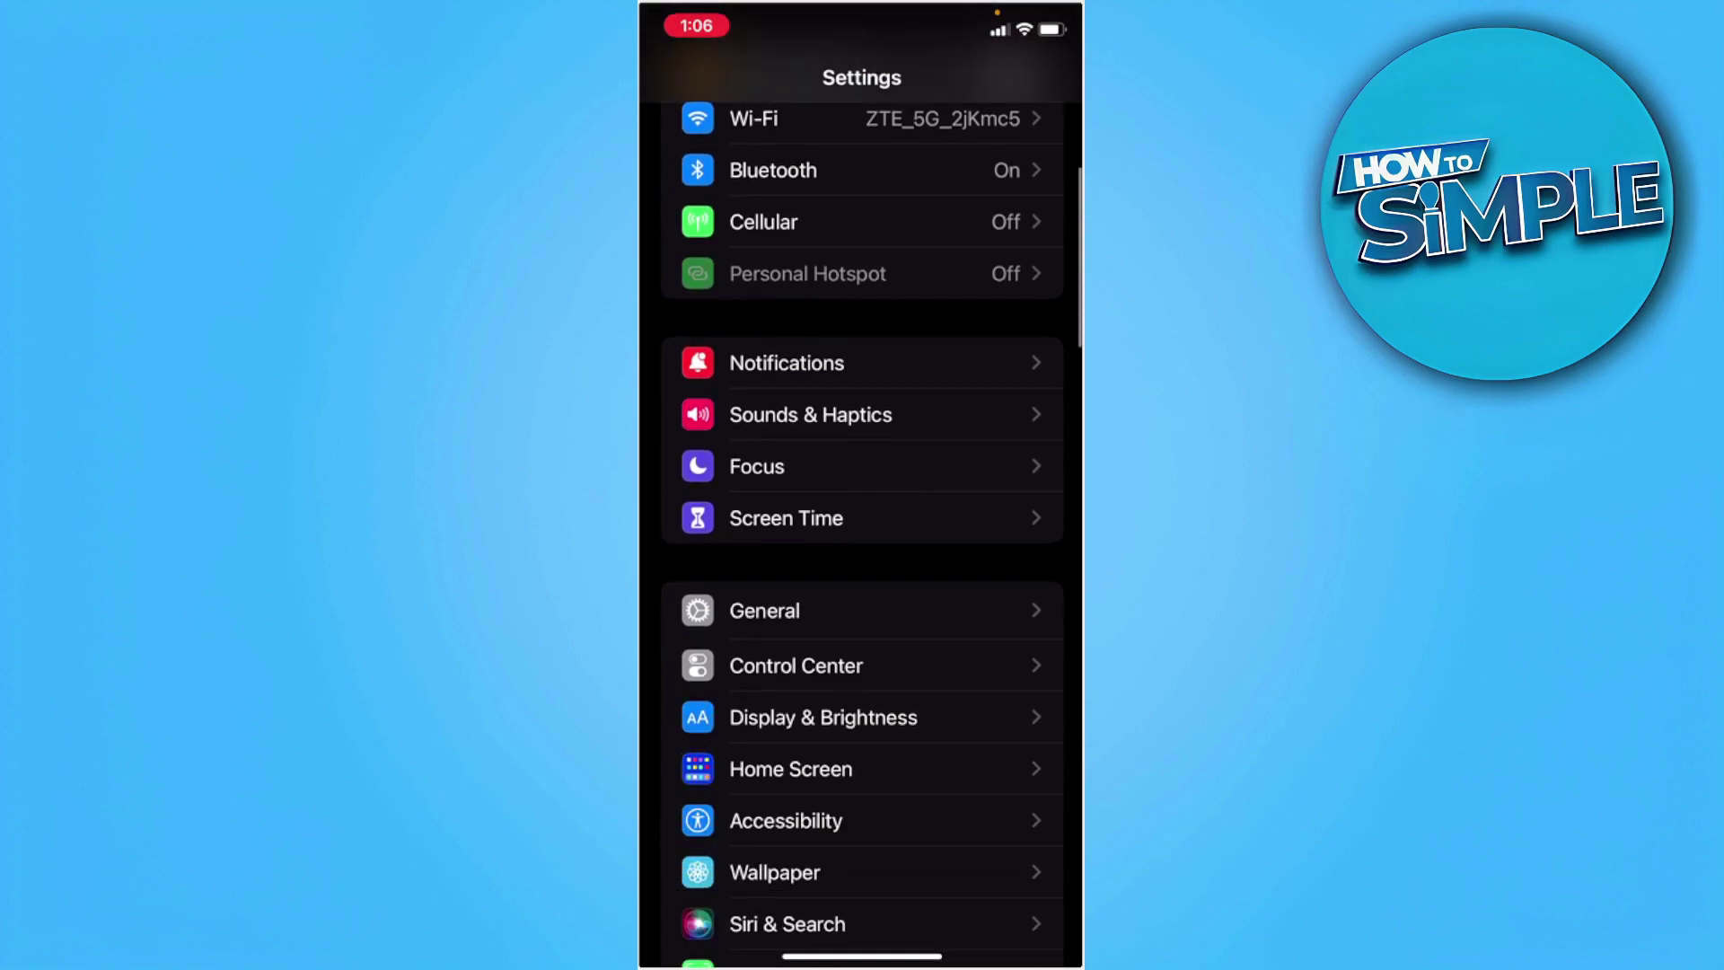
pyautogui.scroll(-5, 862, 485)
pyautogui.scroll(-5, 862, 485)
pyautogui.scroll(-3, 862, 486)
pyautogui.scroll(-3, 862, 539)
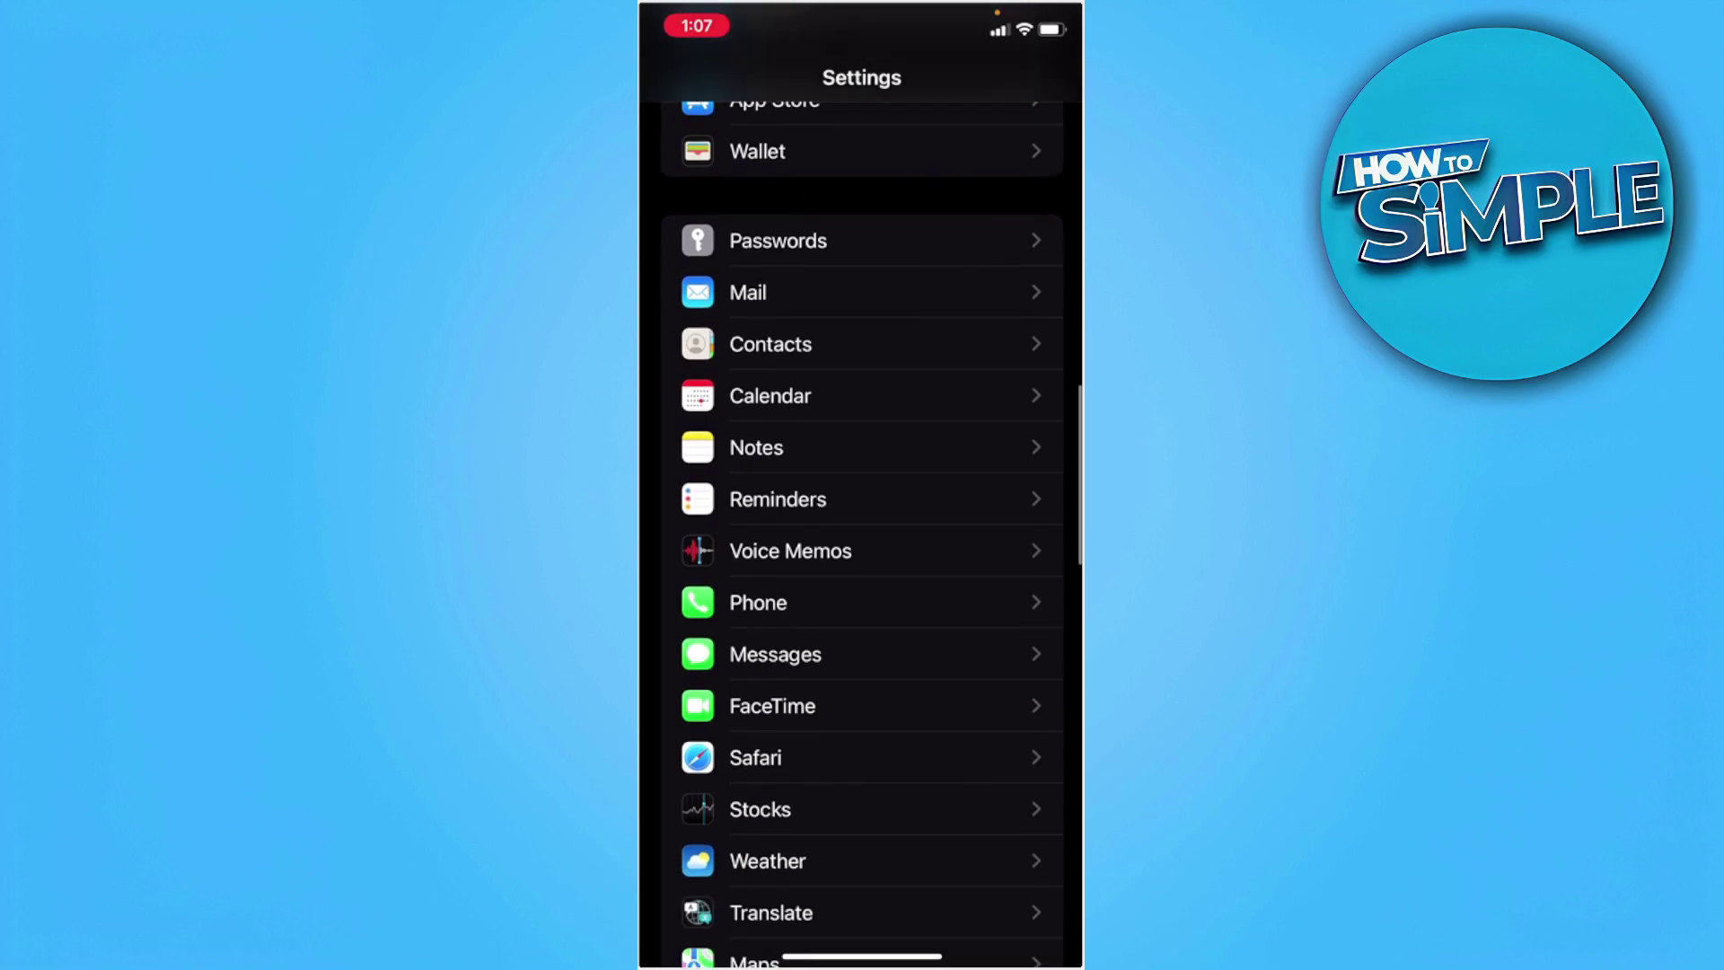
pyautogui.scroll(-2, 862, 539)
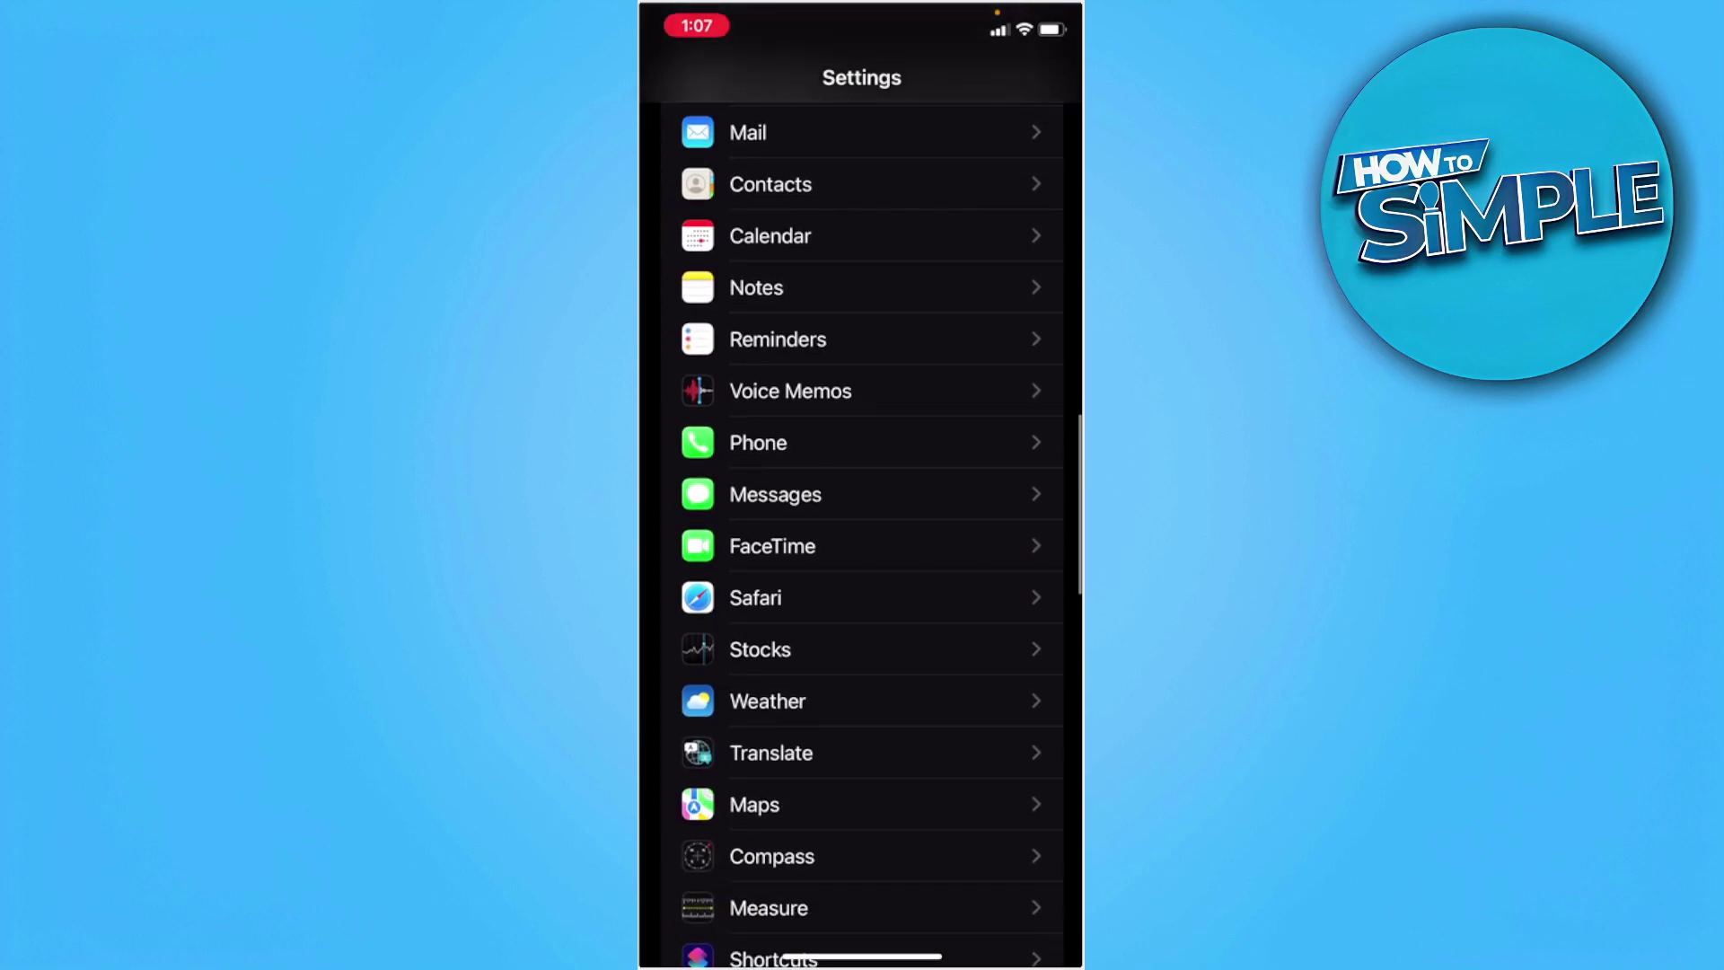
# Go into Safari's settings page from the main Settings list
pyautogui.click(756, 596)
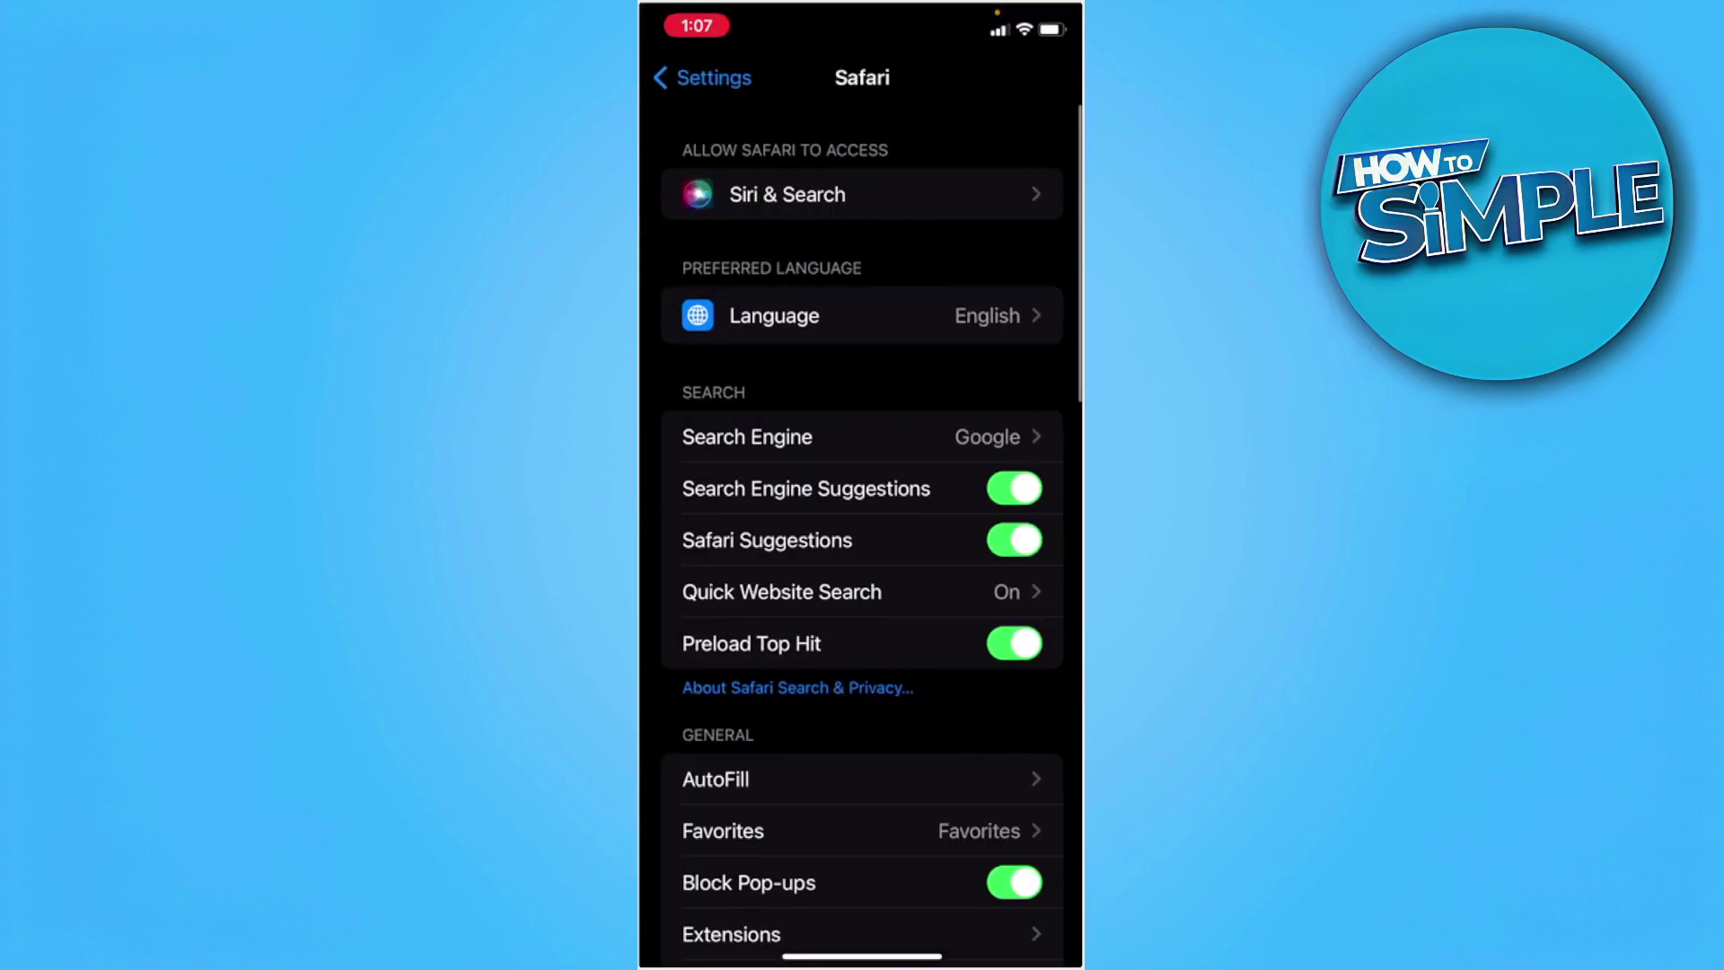
pyautogui.scroll(-3, 862, 540)
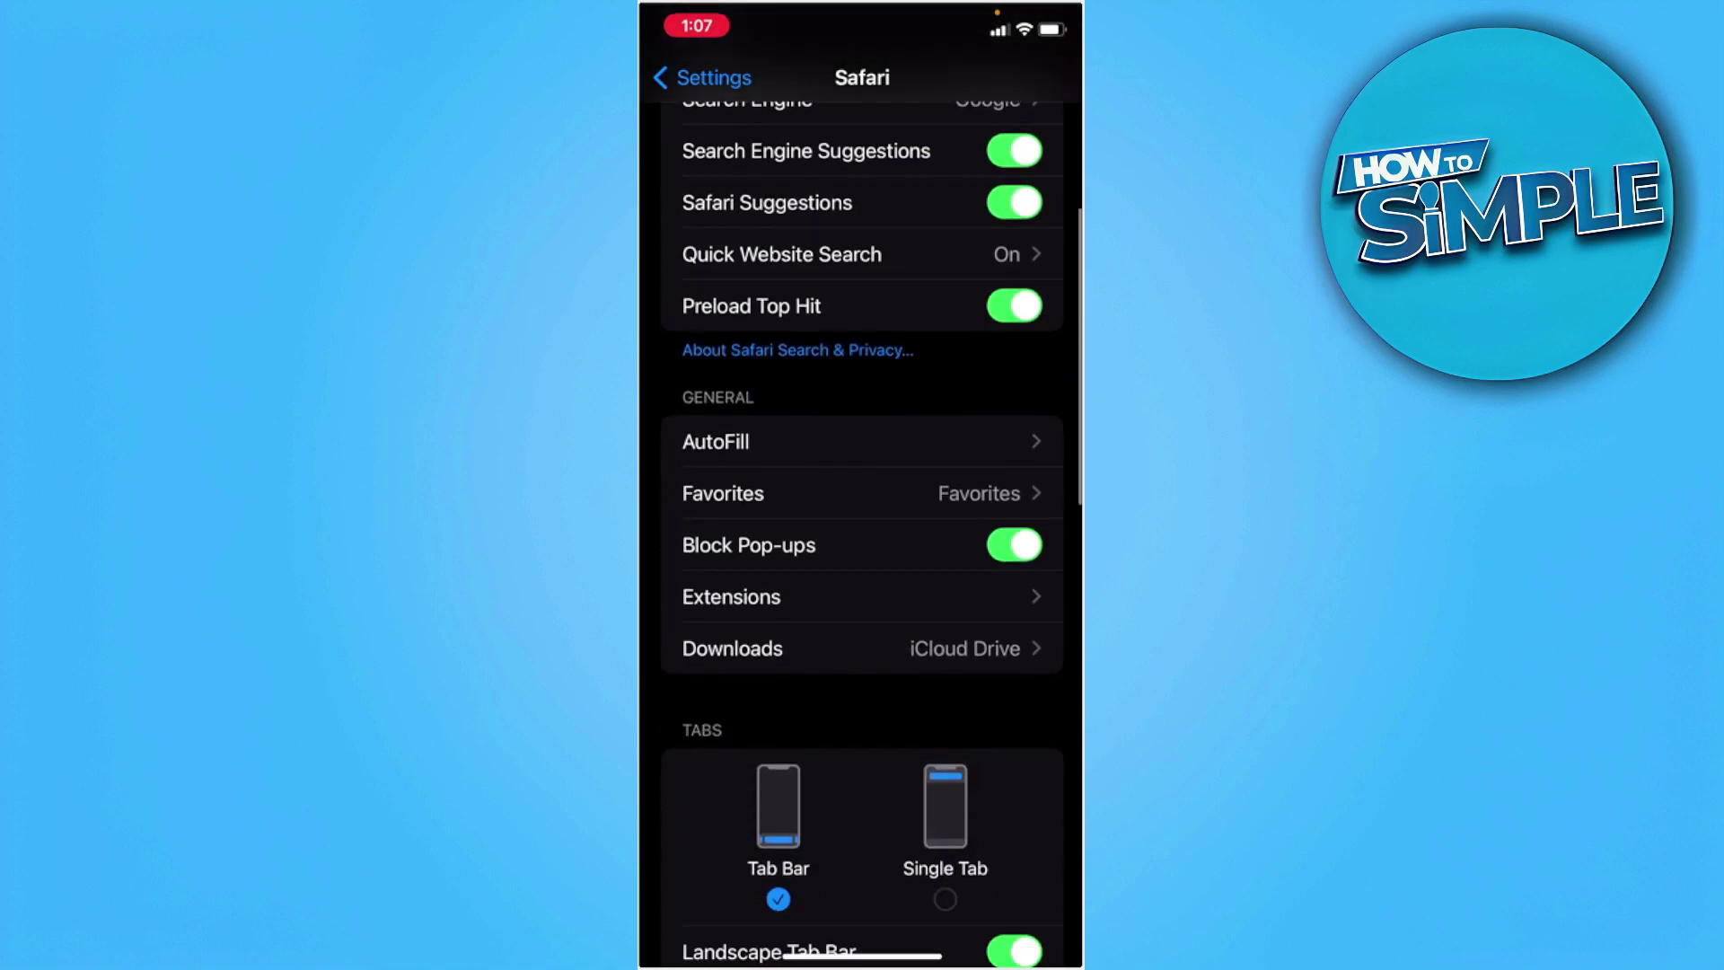
pyautogui.scroll(-3, 862, 539)
pyautogui.scroll(-2, 862, 539)
pyautogui.scroll(-3, 863, 538)
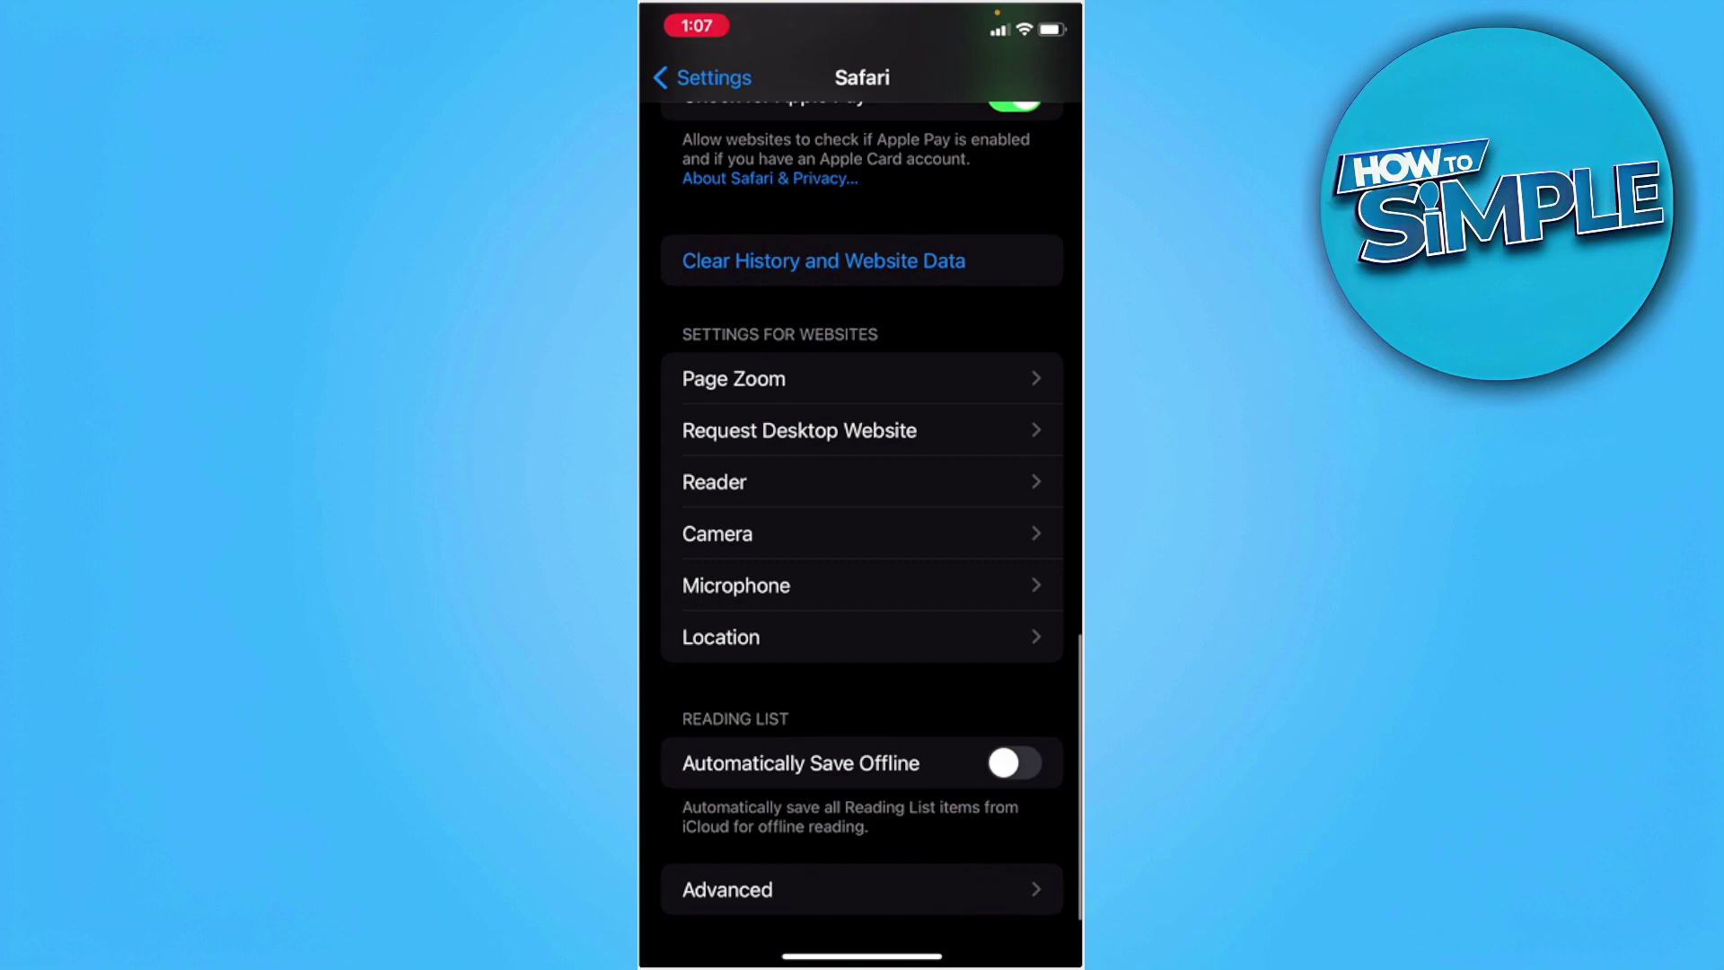
# Clear Safari's history and website data, confirming in the action sheet
pyautogui.click(822, 260)
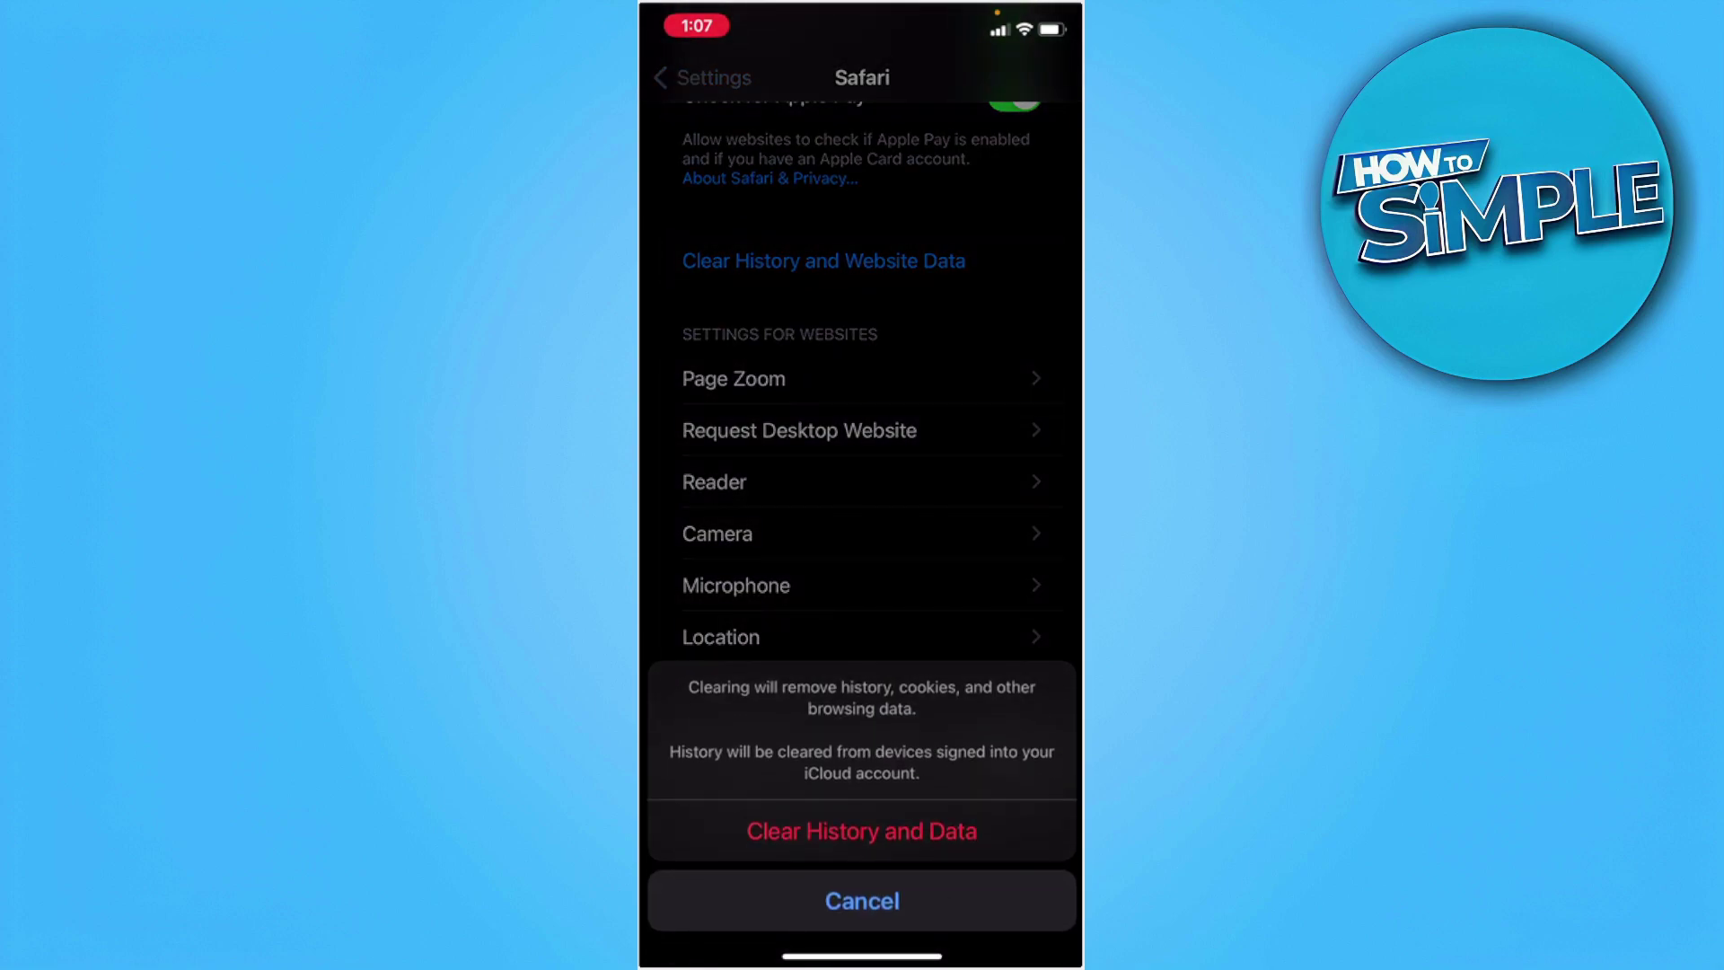
pyautogui.click(862, 830)
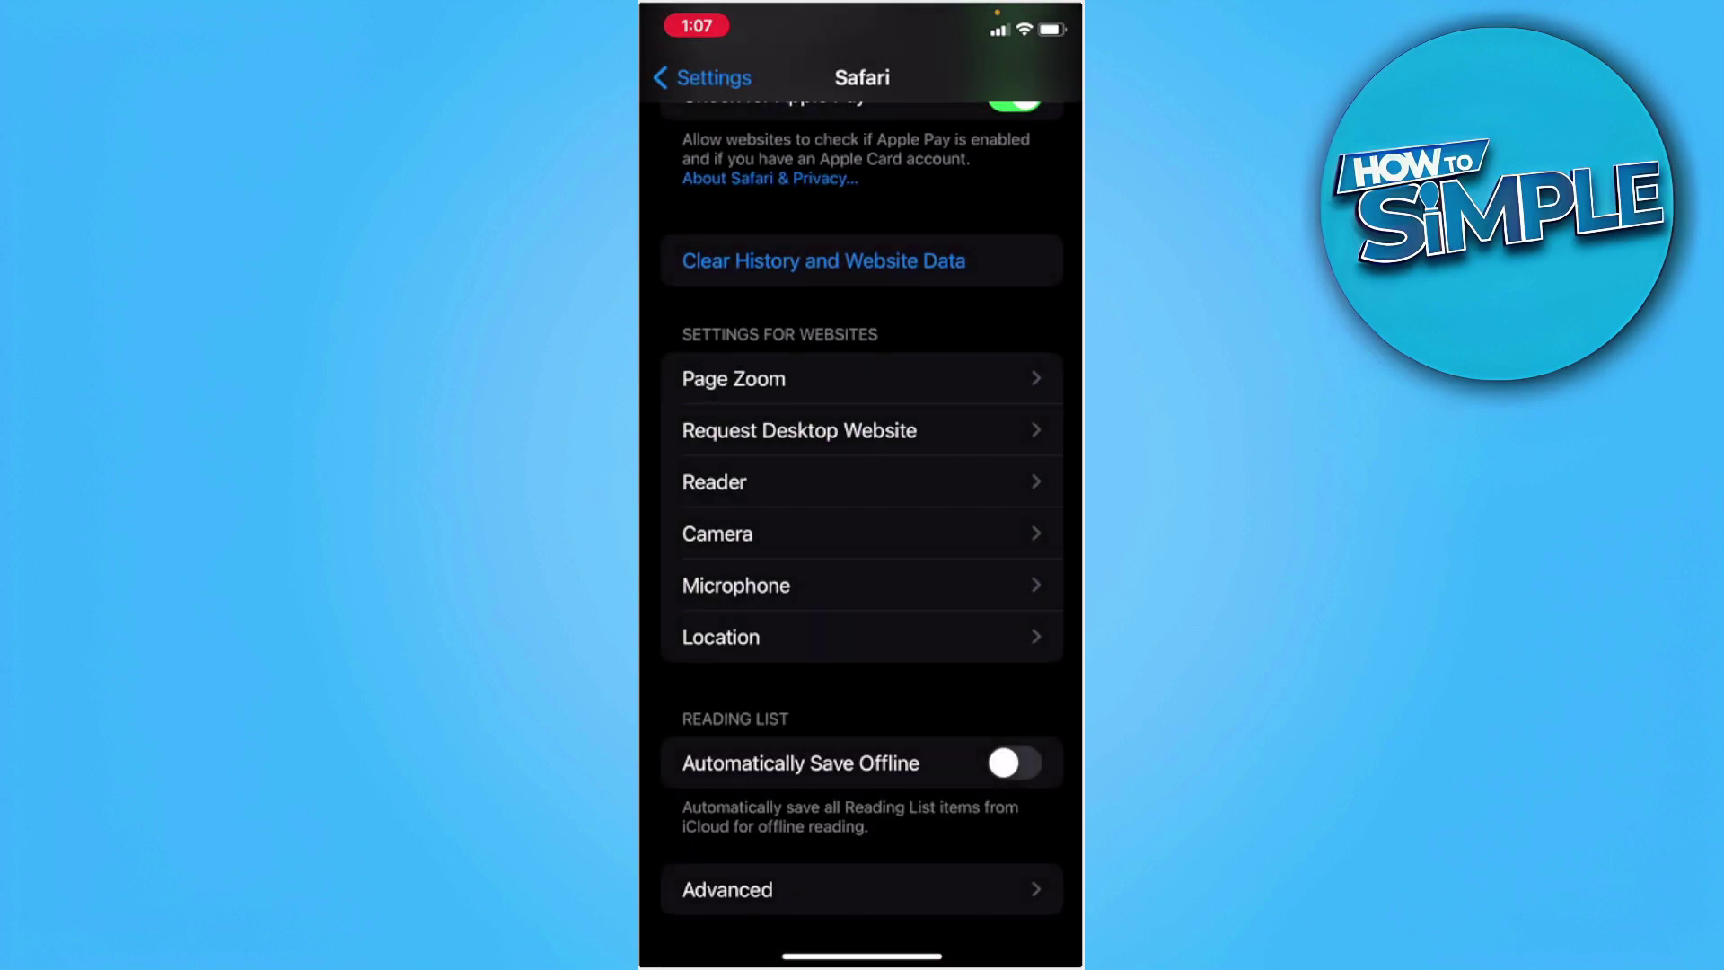
pyautogui.scroll(-2, 863, 485)
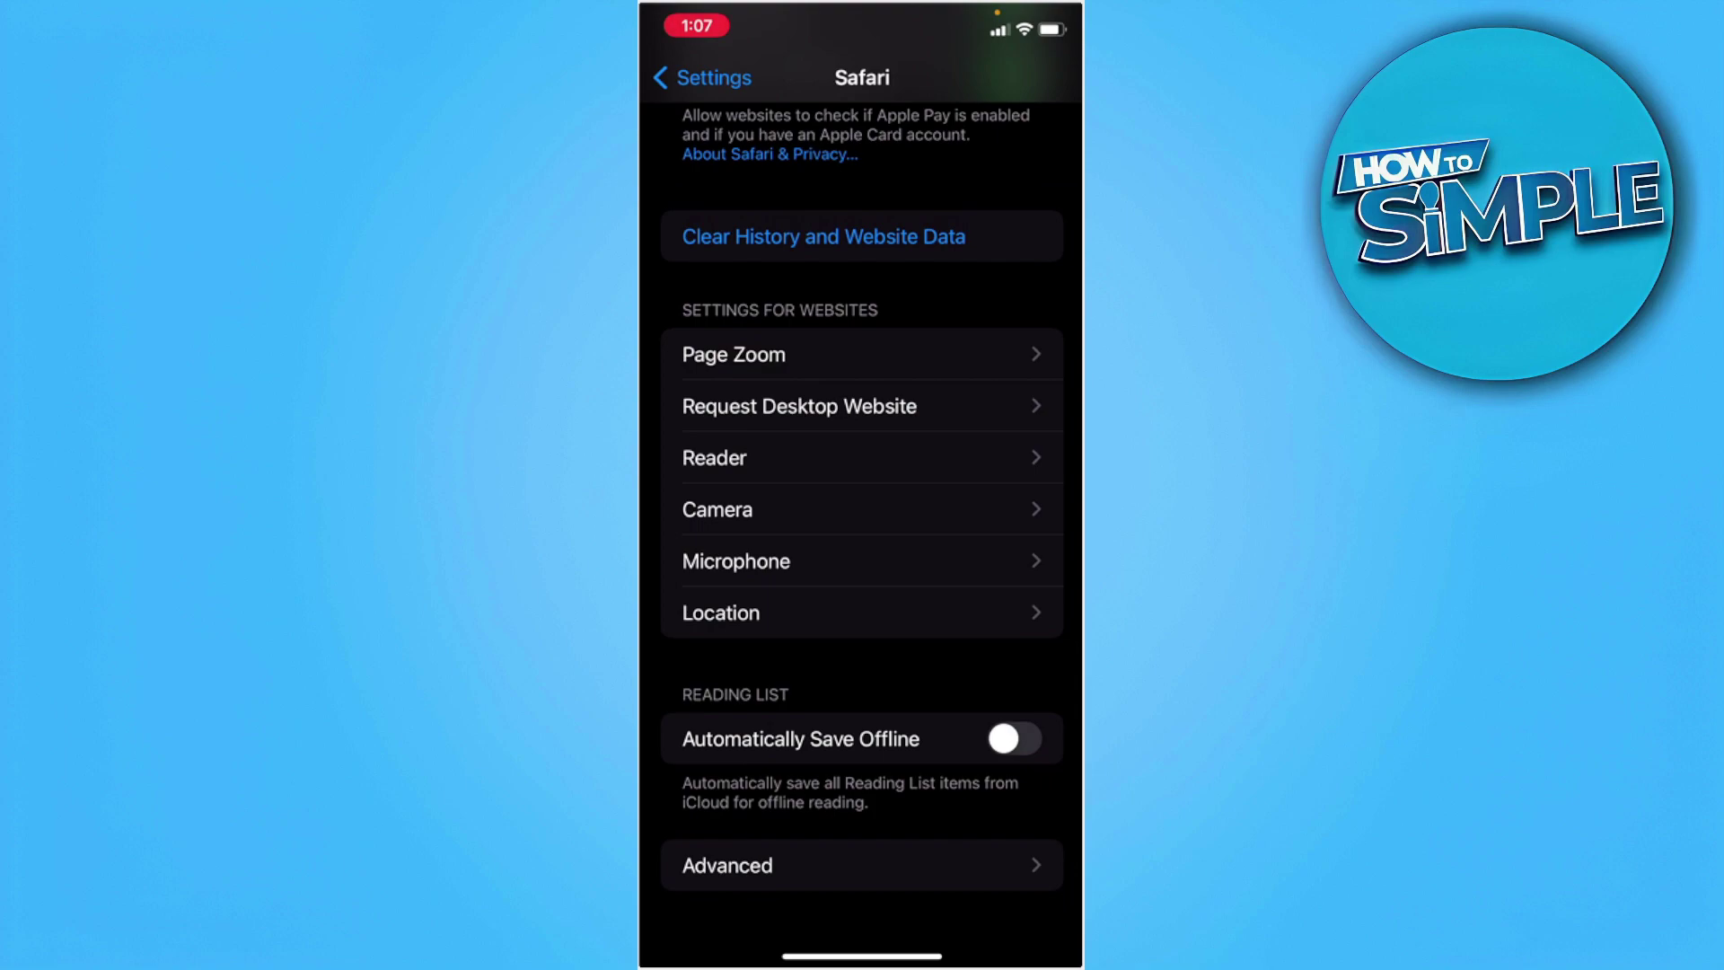
# Review Advanced > Website Data per site, toggle Edit without removing anything, and go back
pyautogui.click(863, 865)
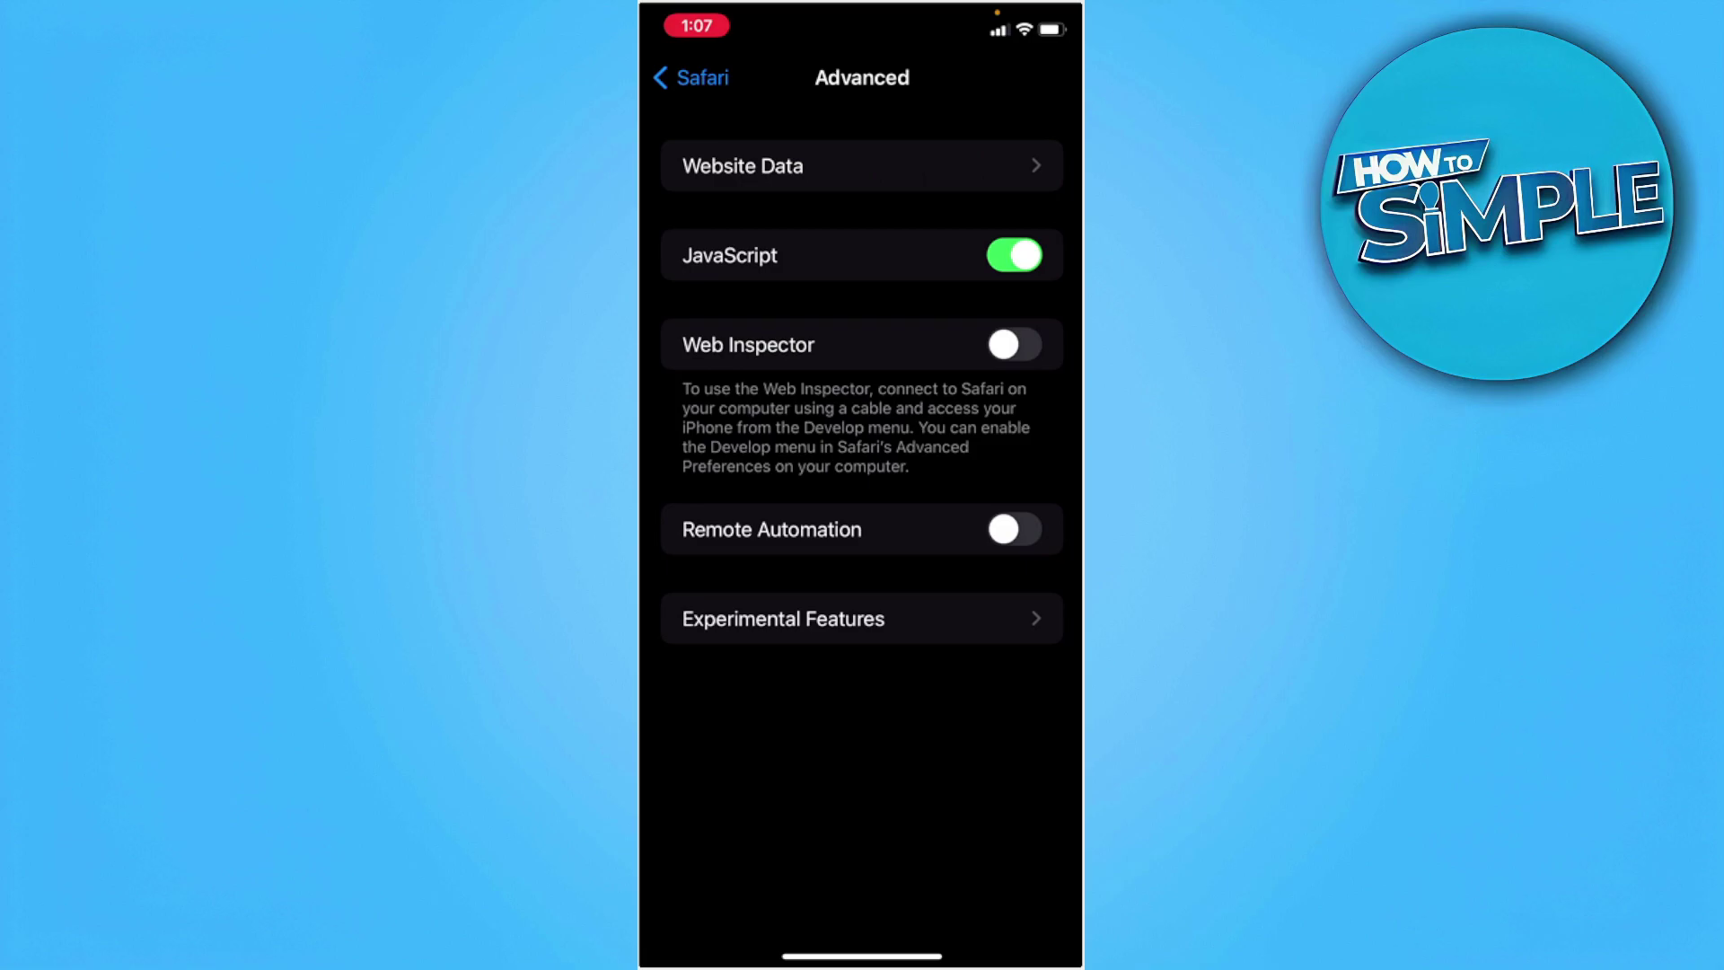
pyautogui.click(863, 165)
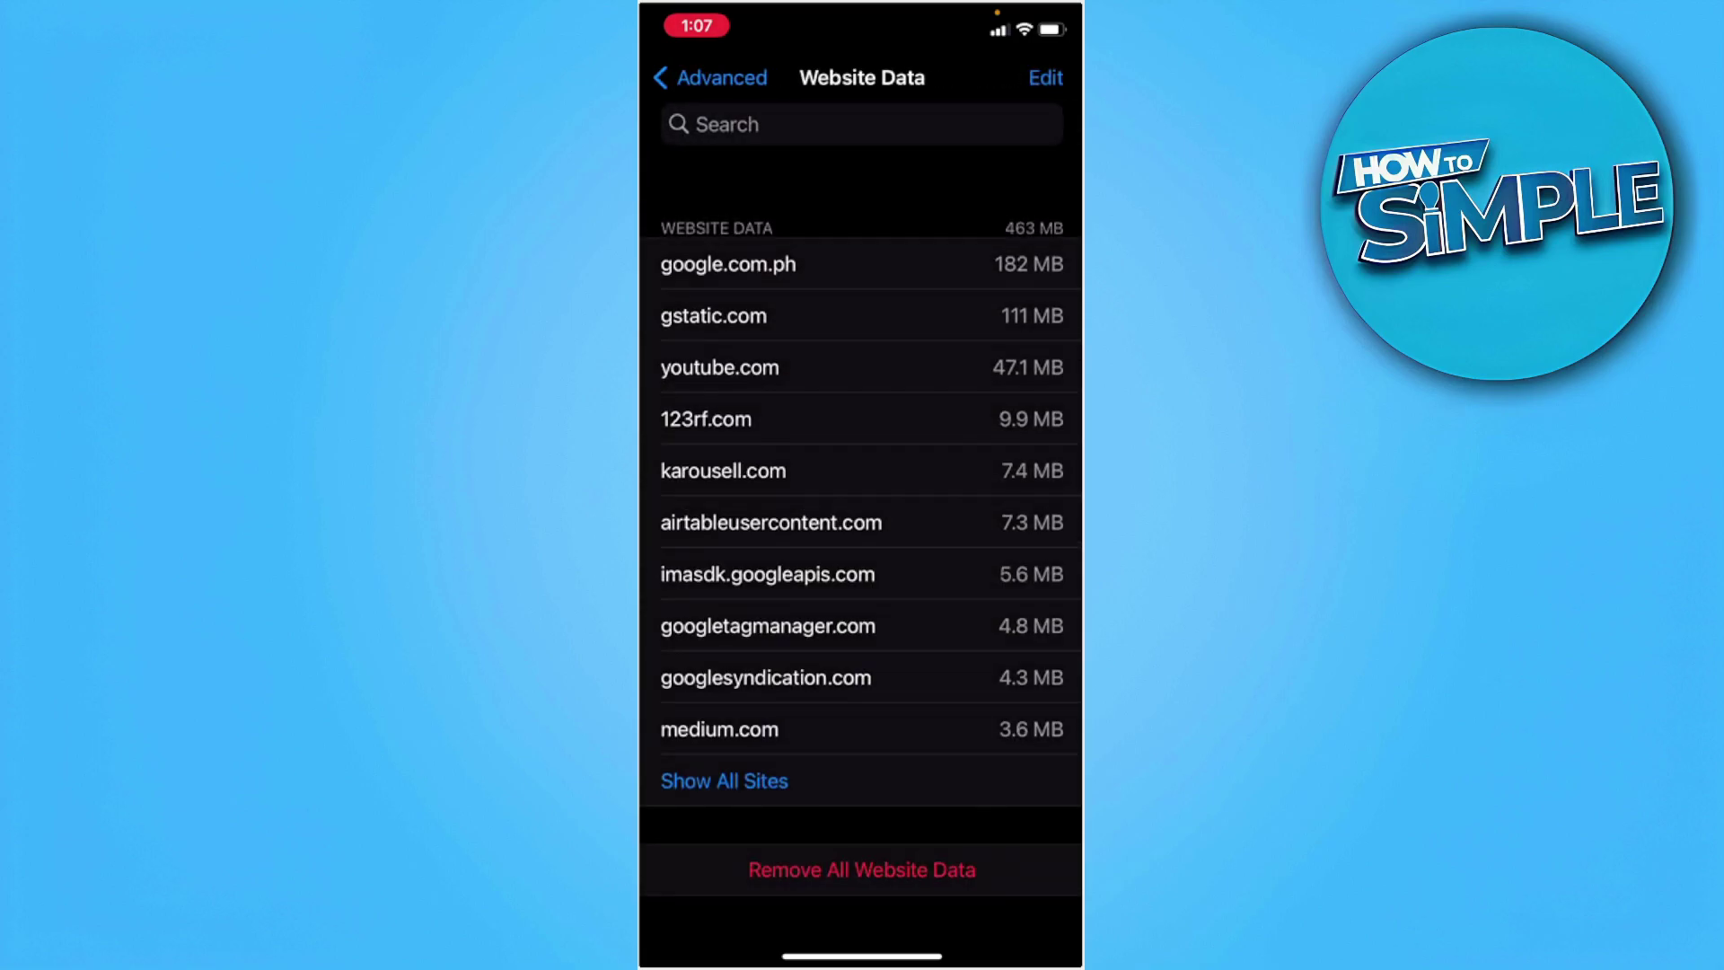
pyautogui.click(1045, 77)
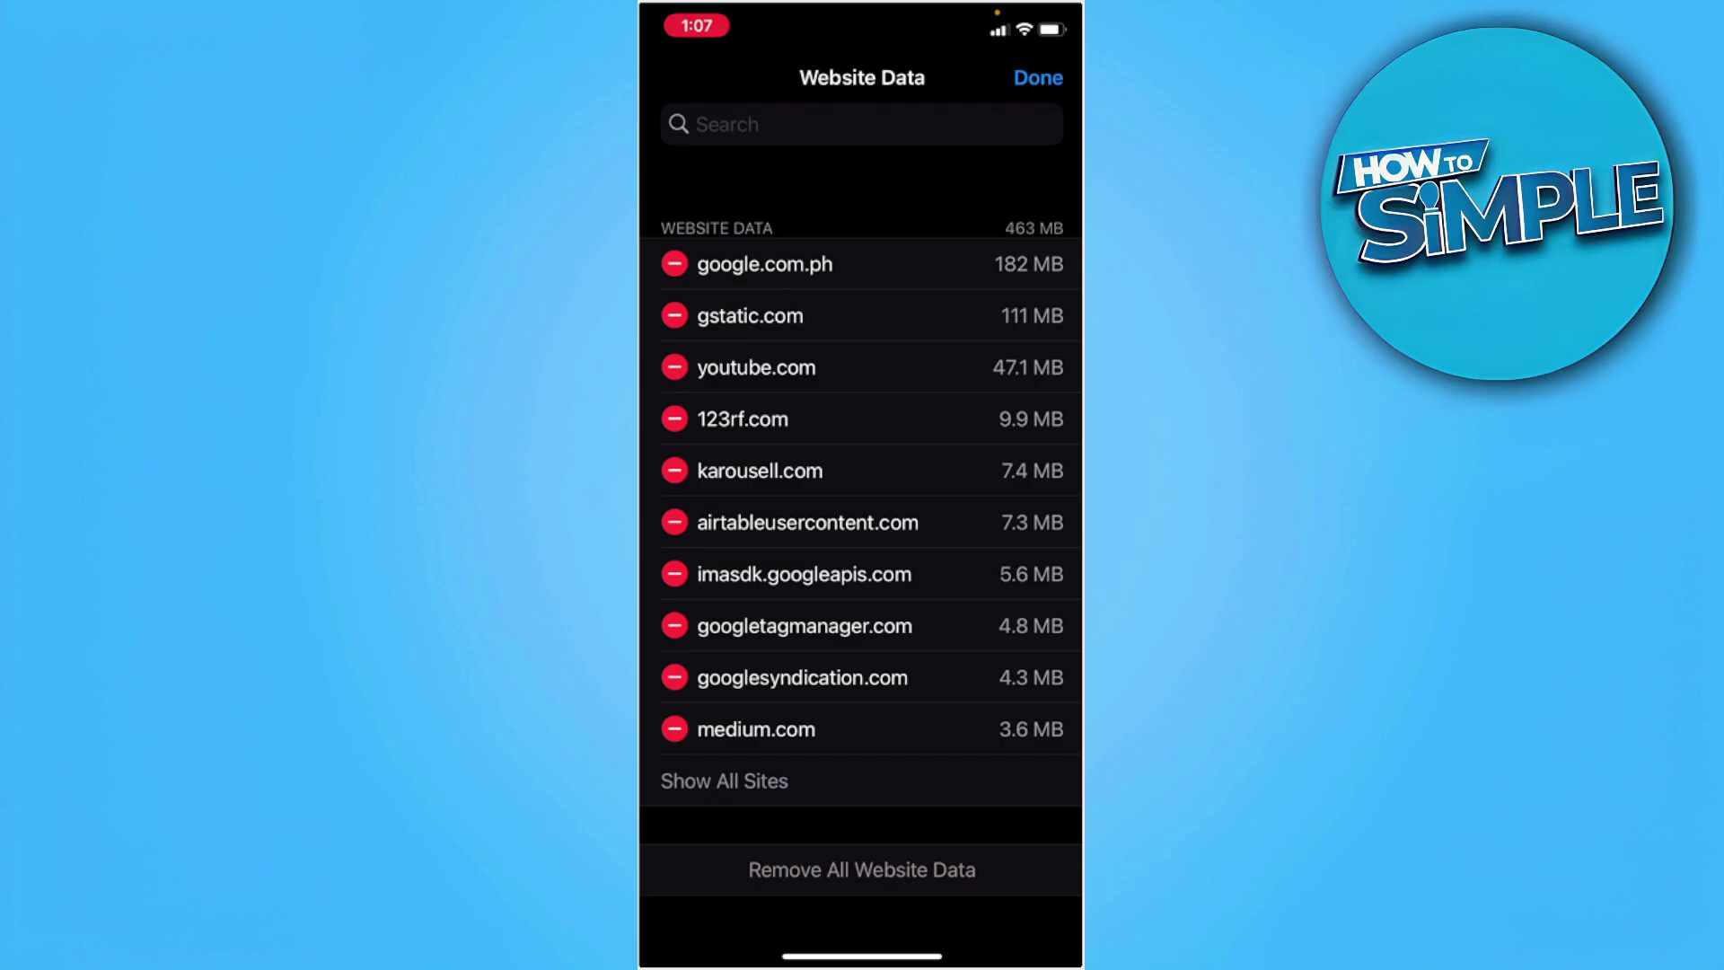
pyautogui.click(1038, 77)
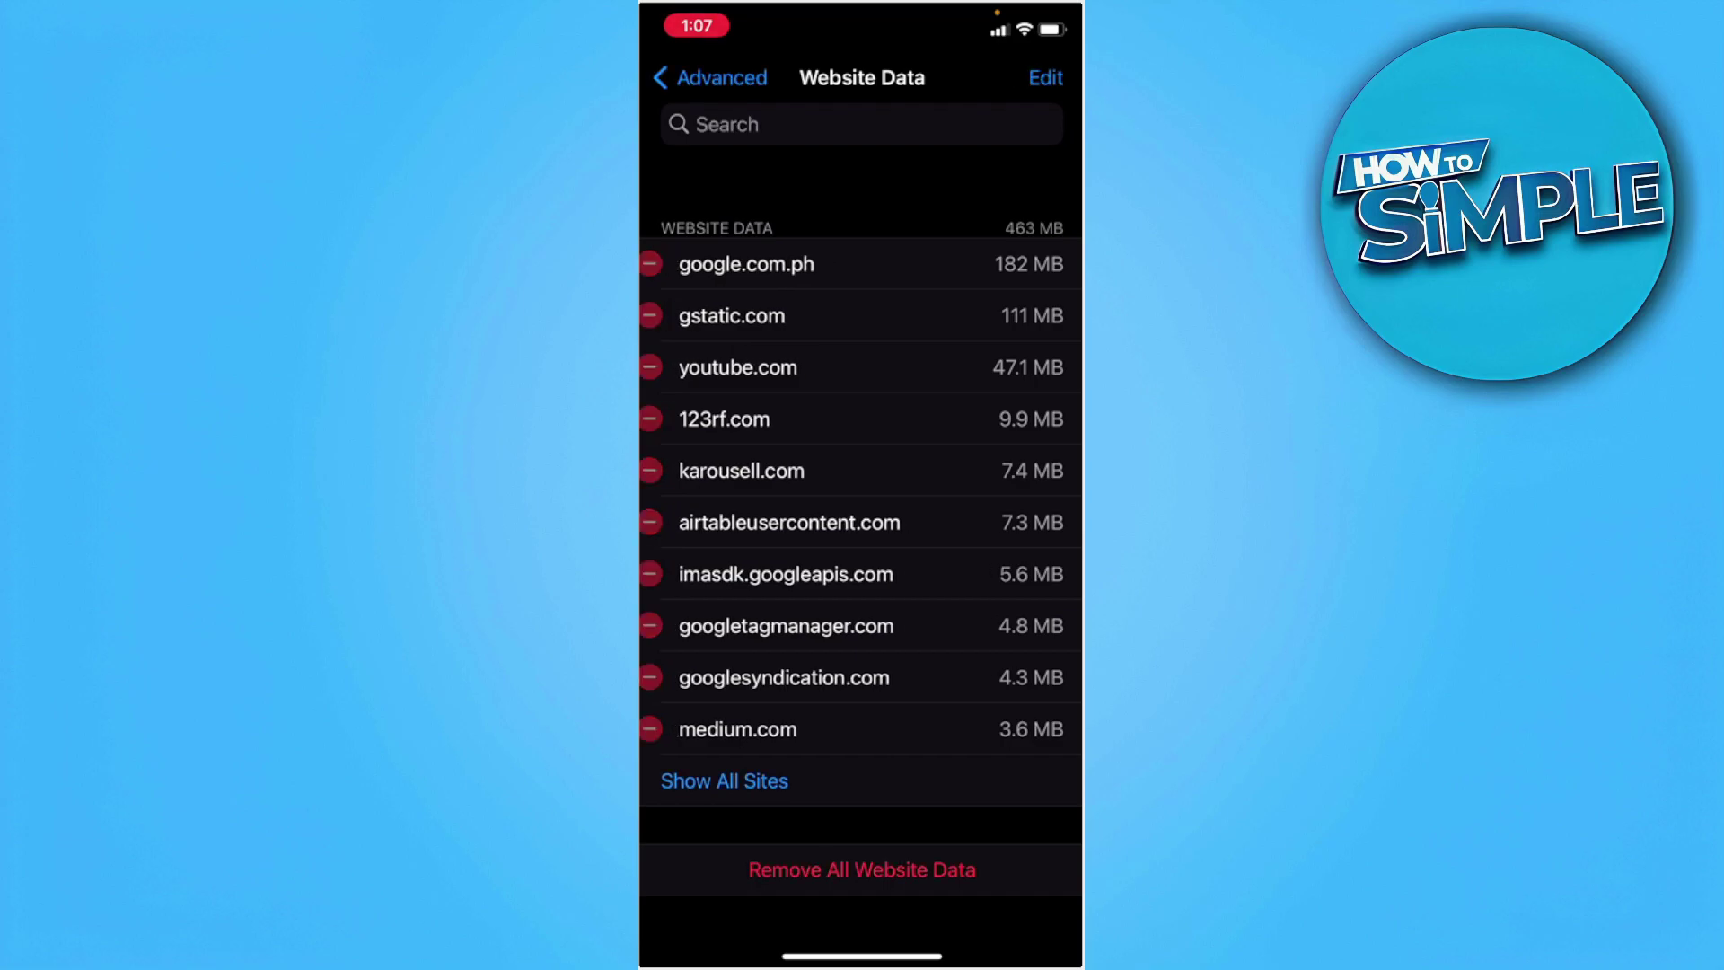
pyautogui.click(708, 77)
# Navigate from Safari back to General and into Transfer or Reset iPhone
pyautogui.click(694, 76)
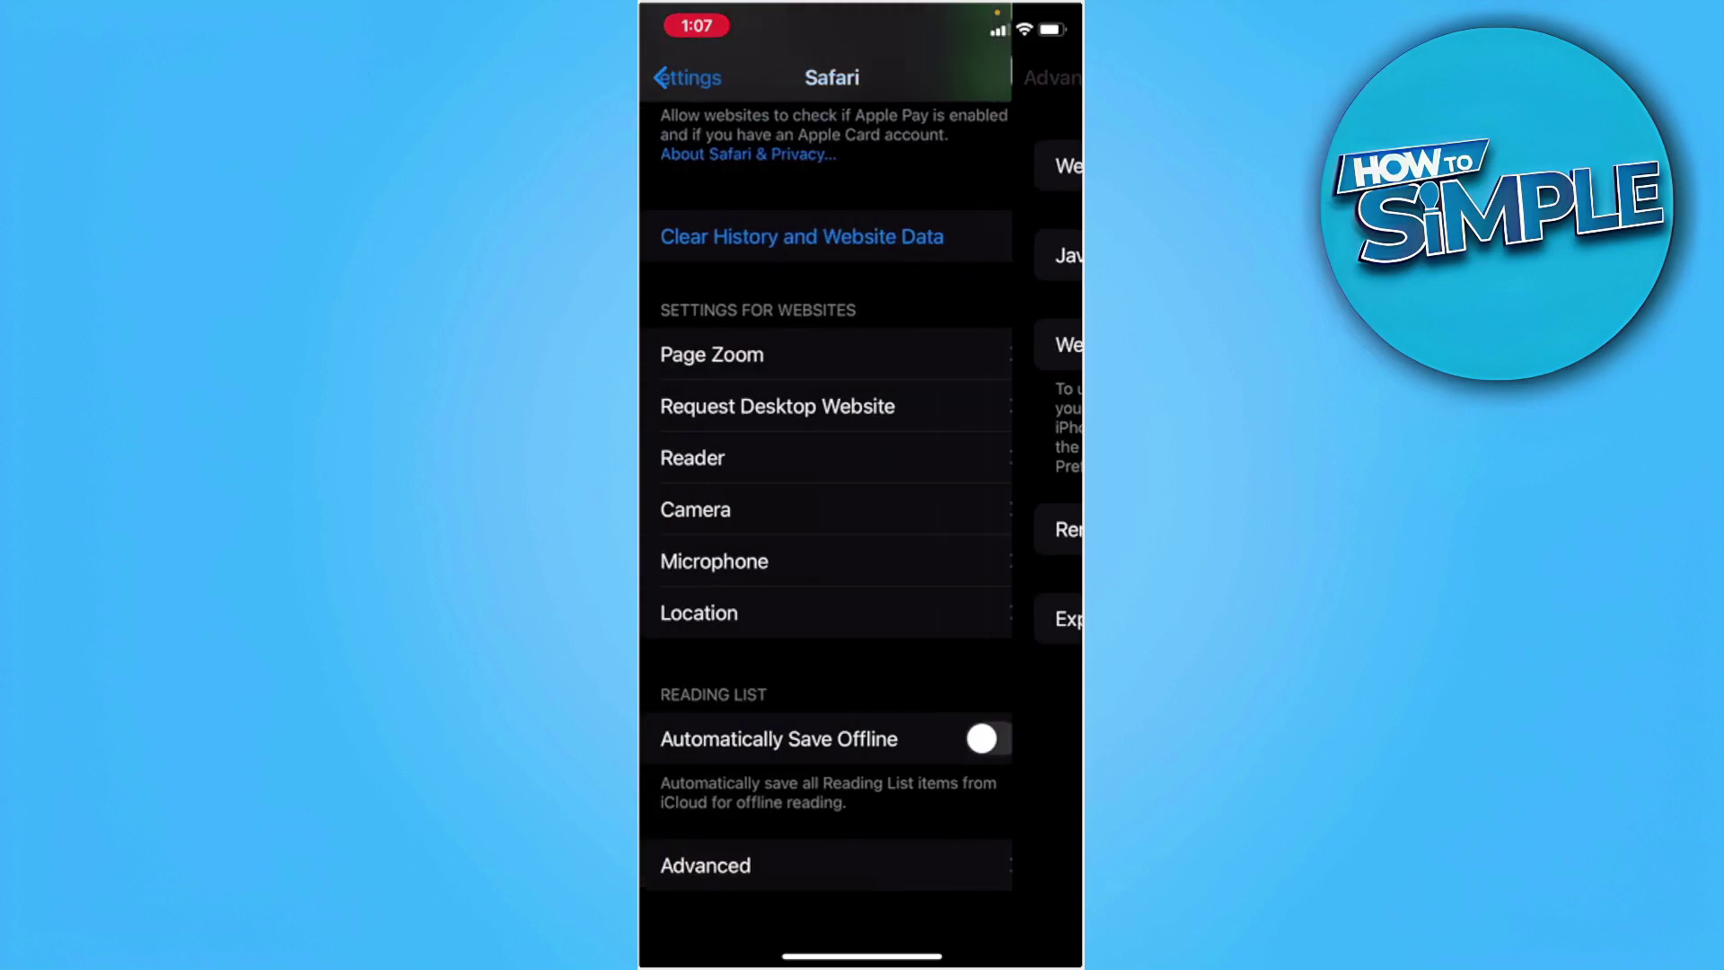
pyautogui.click(693, 78)
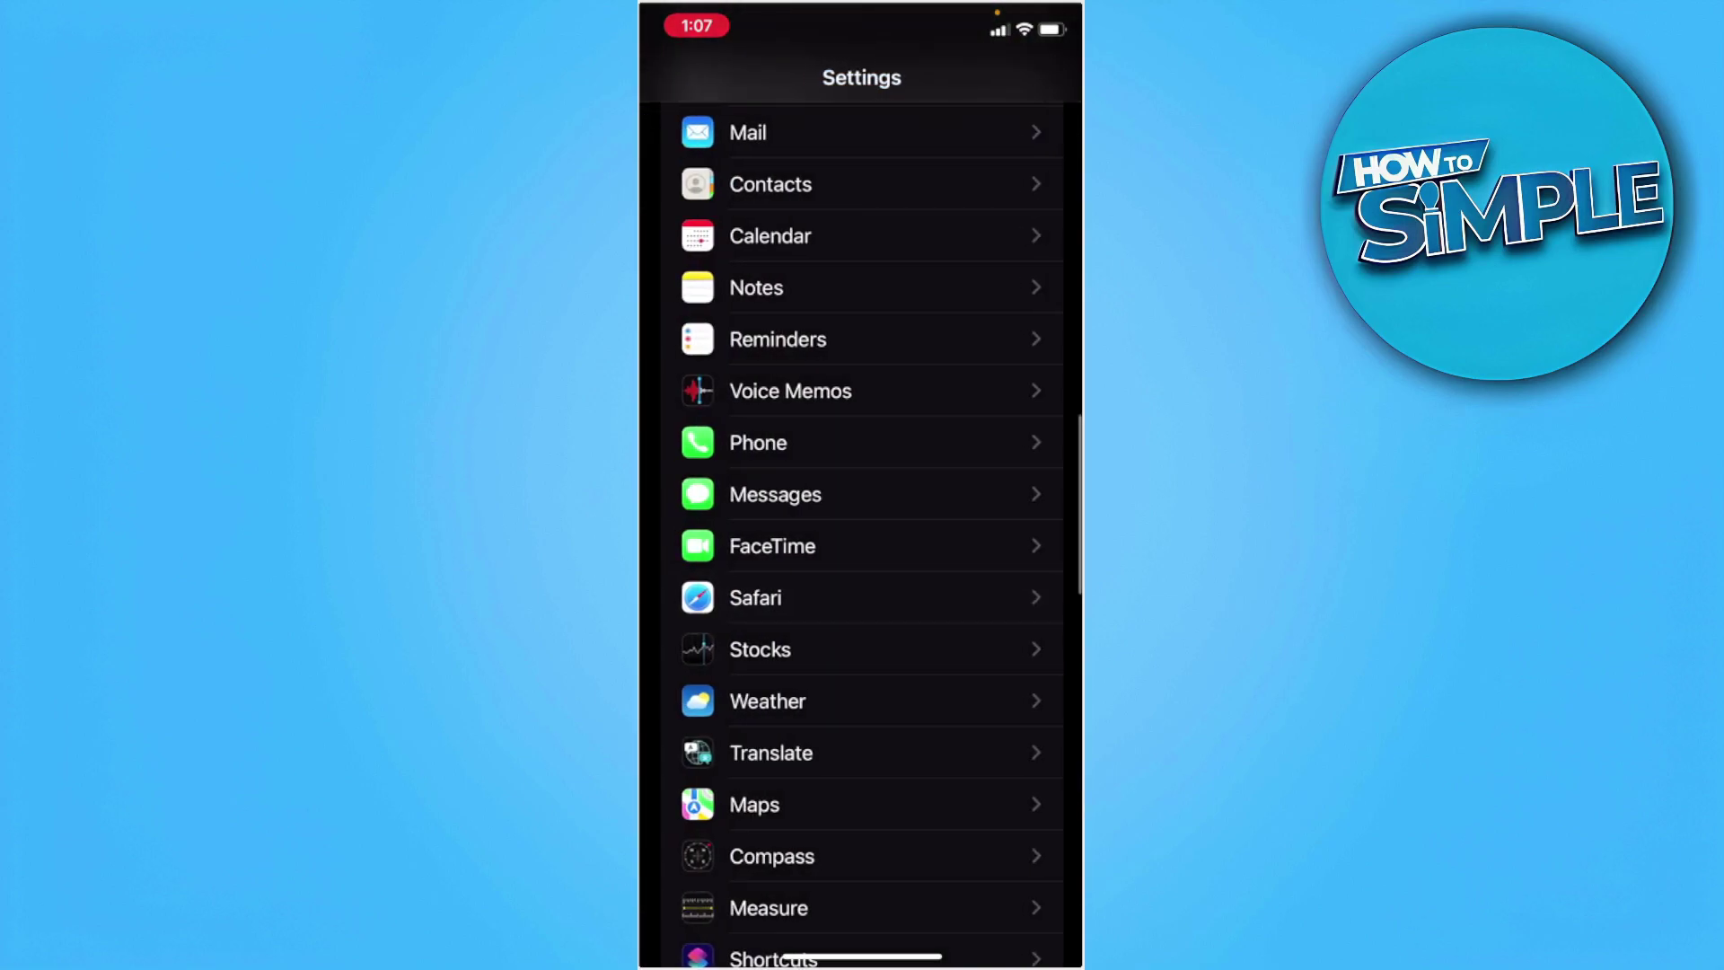
pyautogui.scroll(10, 862, 539)
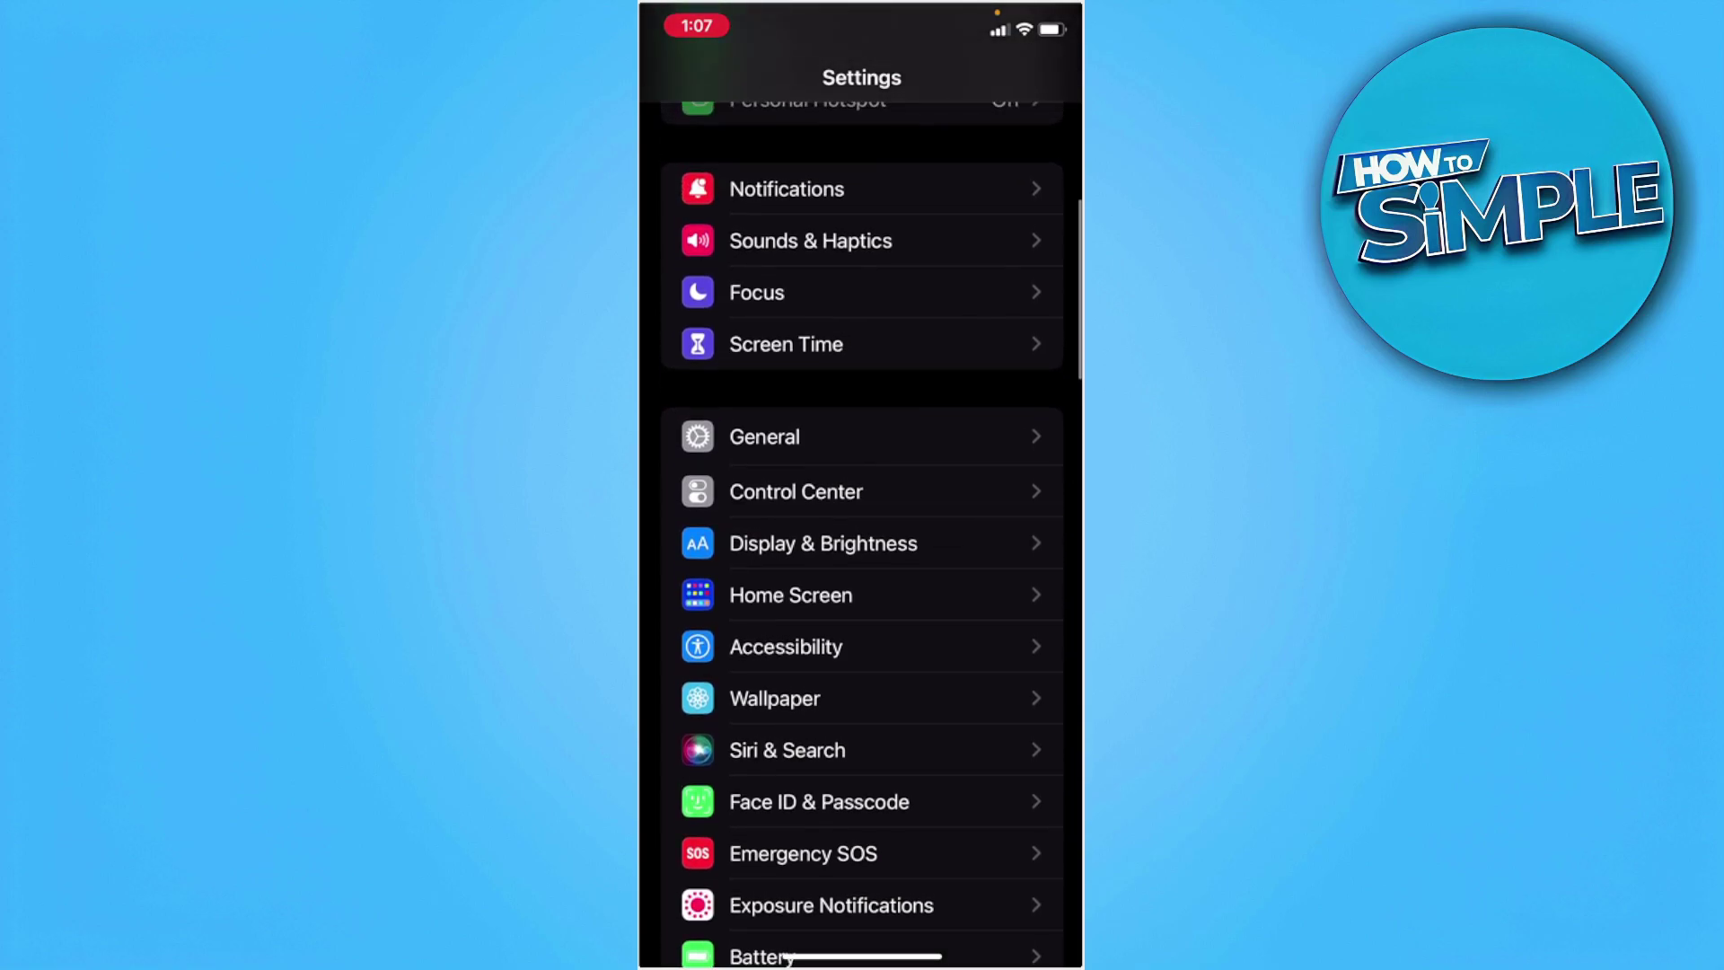
pyautogui.click(765, 435)
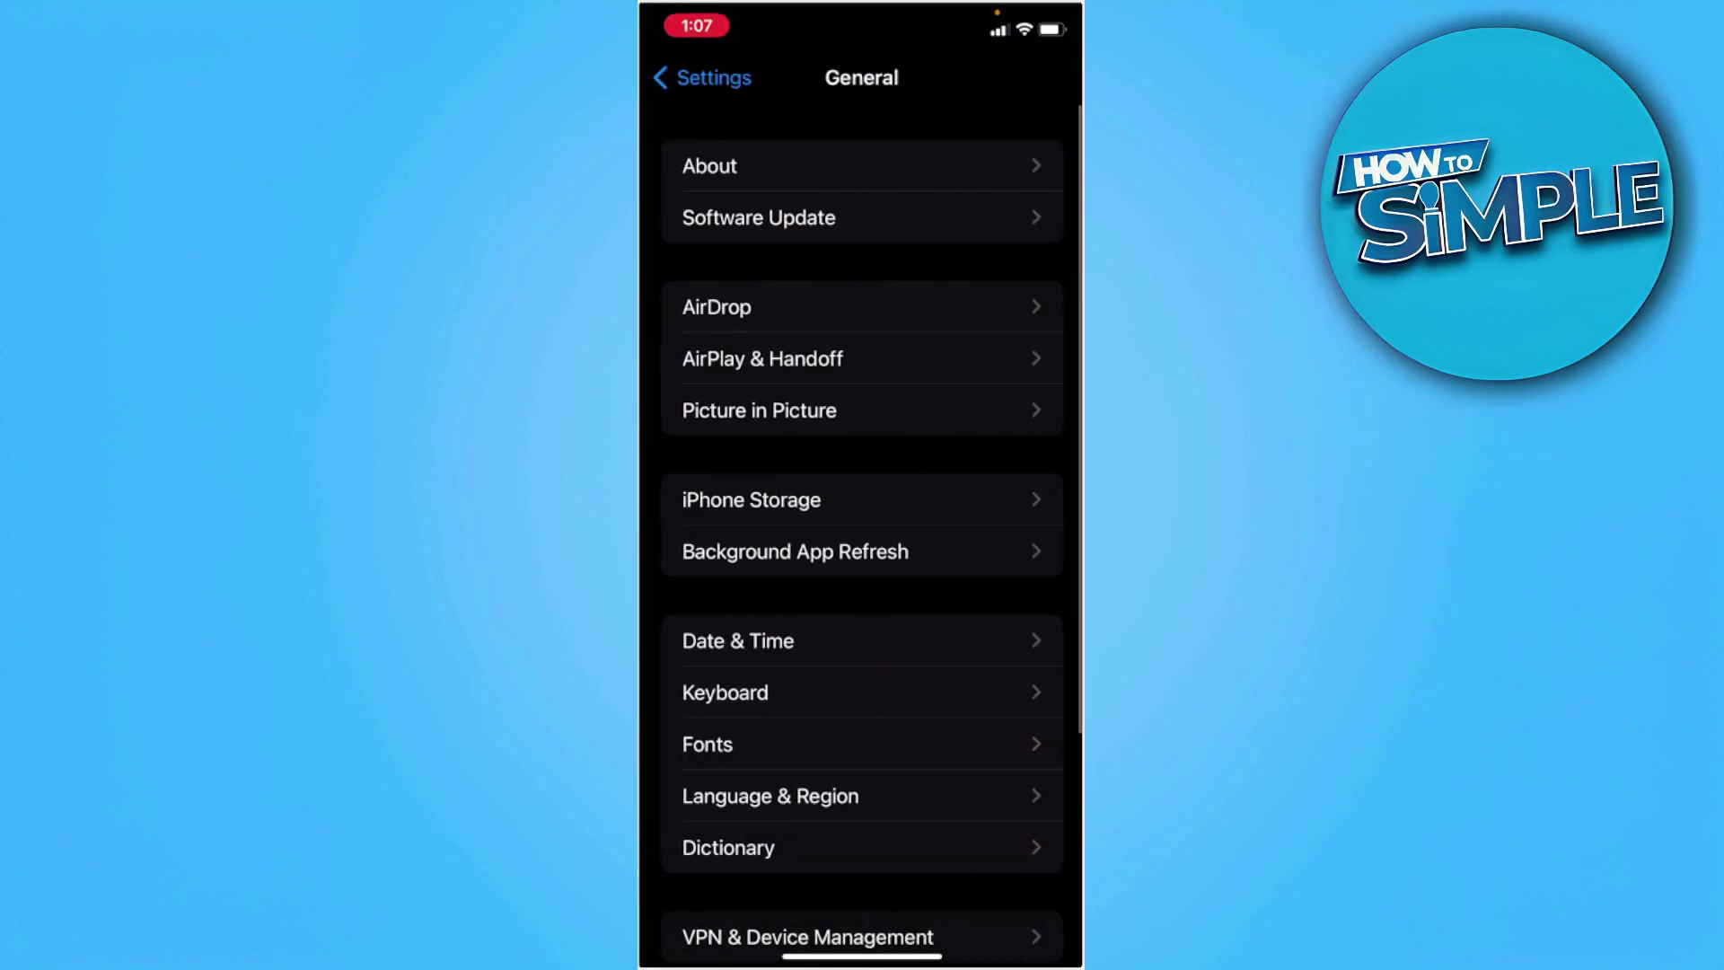
pyautogui.scroll(-5, 863, 538)
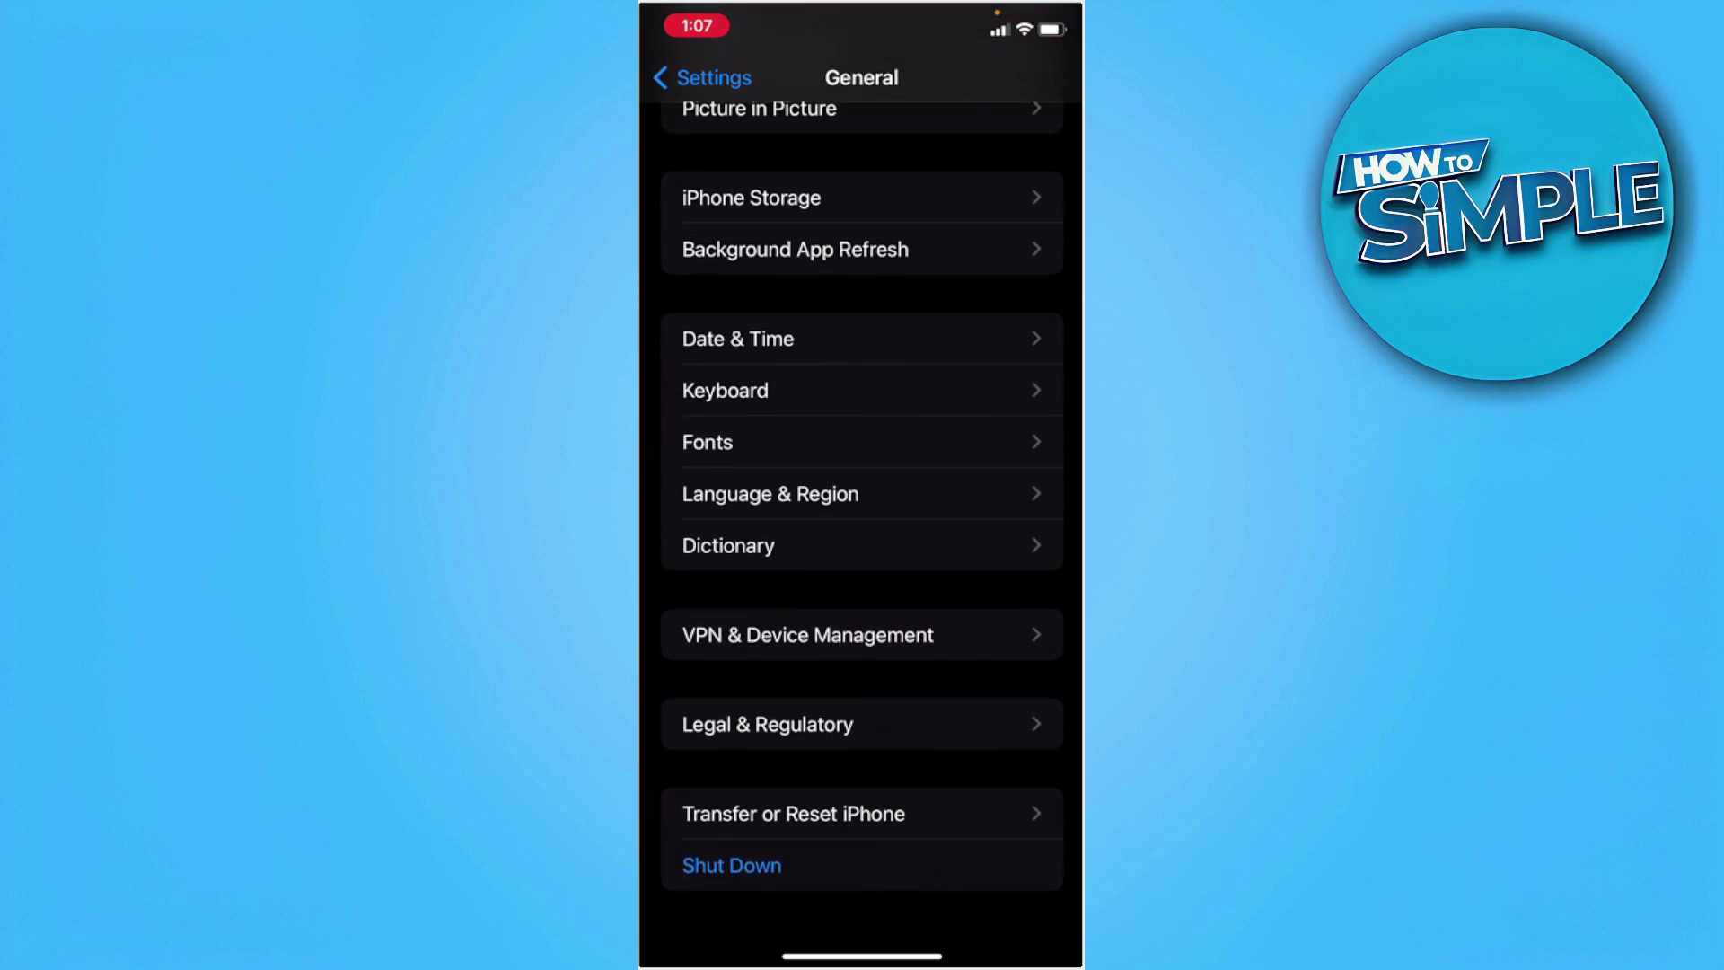
pyautogui.click(793, 814)
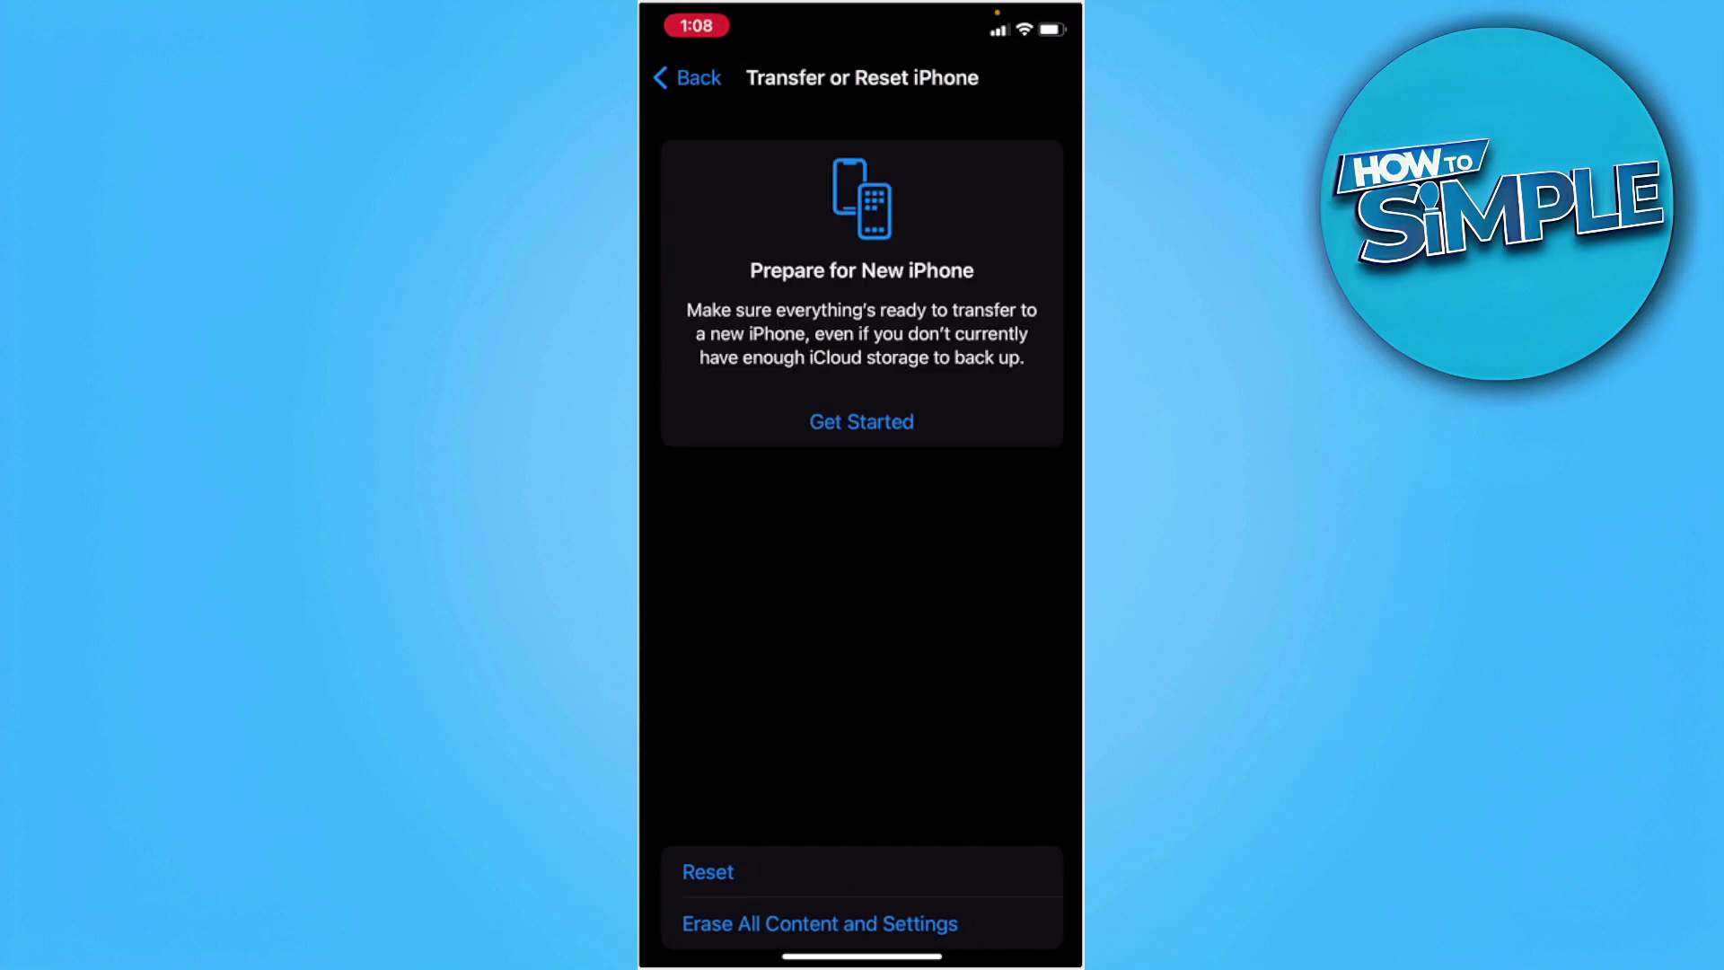
# Show the Reset action sheet on the Transfer or Reset iPhone page
pyautogui.click(707, 872)
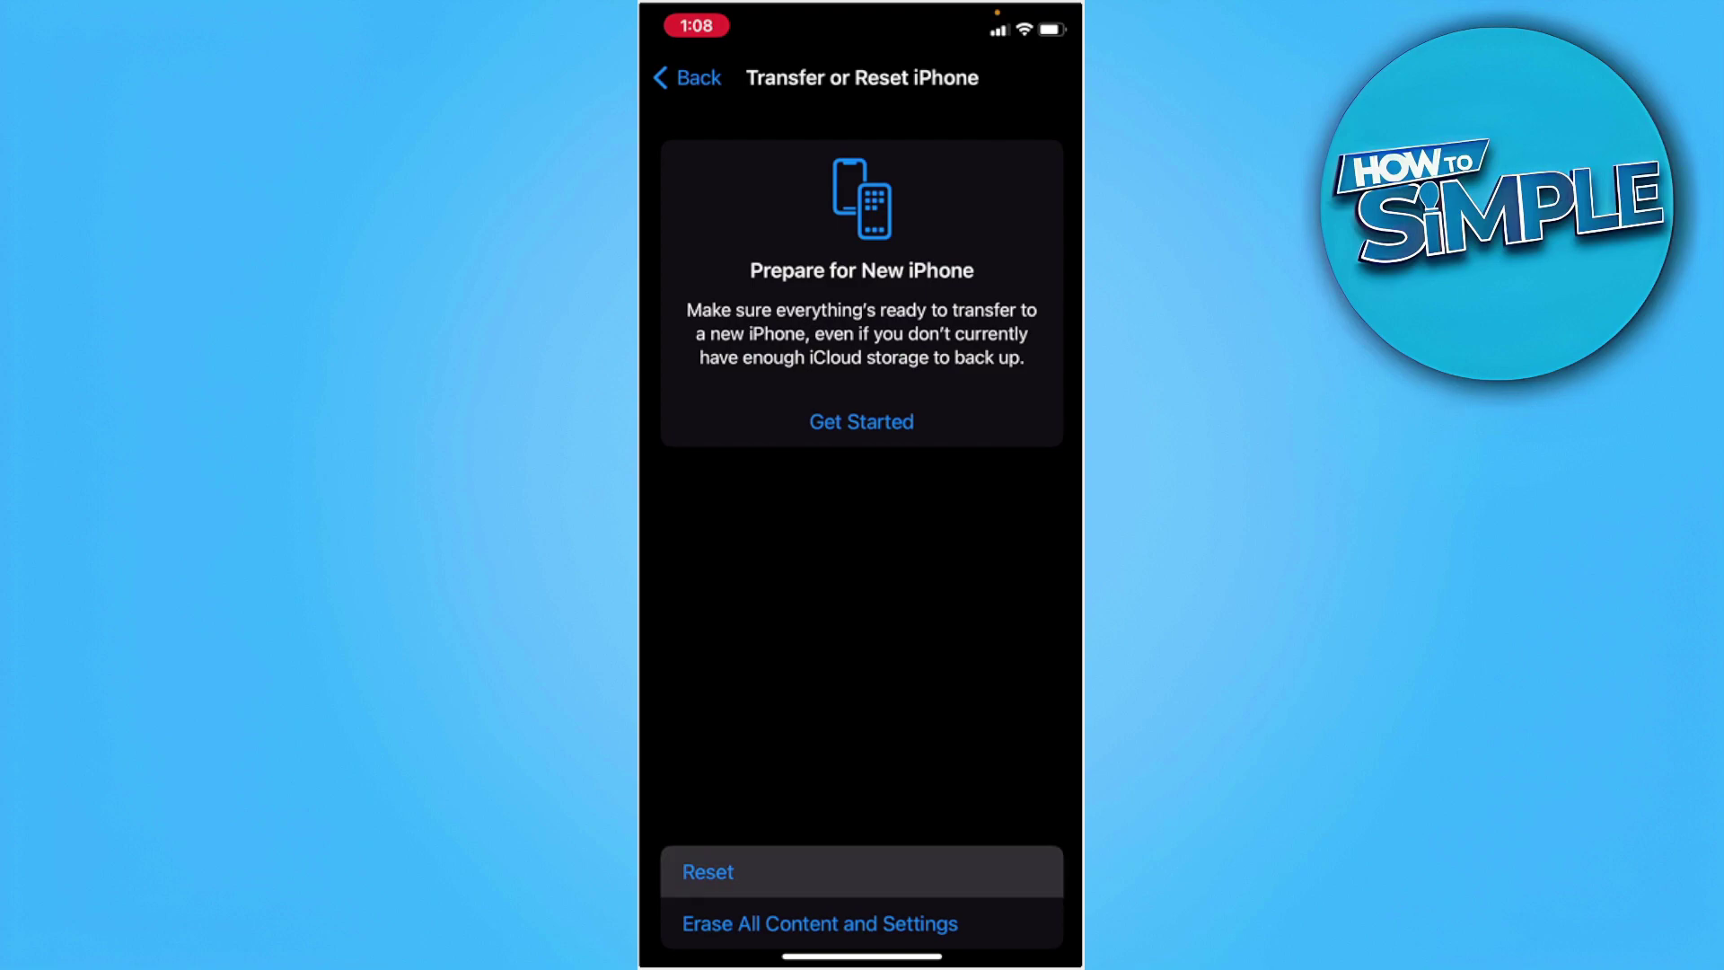